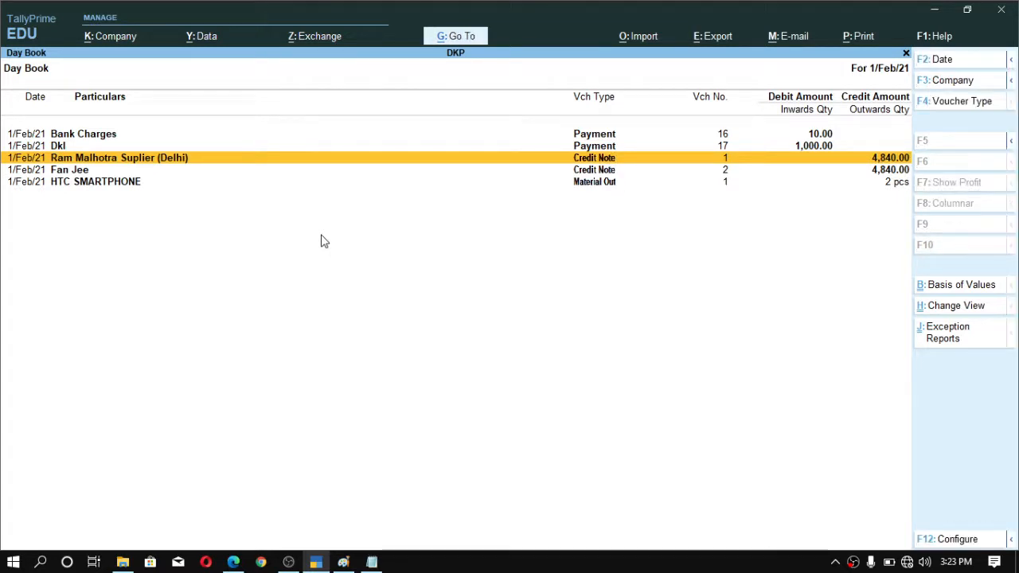
# Hide the Day Book lines for 1/Feb/21 except Bank Charges, and restore the hidden lines
pyautogui.hotkey('ctrl', 'r')
pyautogui.hotkey('ctrl', 'r')
pyautogui.hotkey('ctrl', 'r')
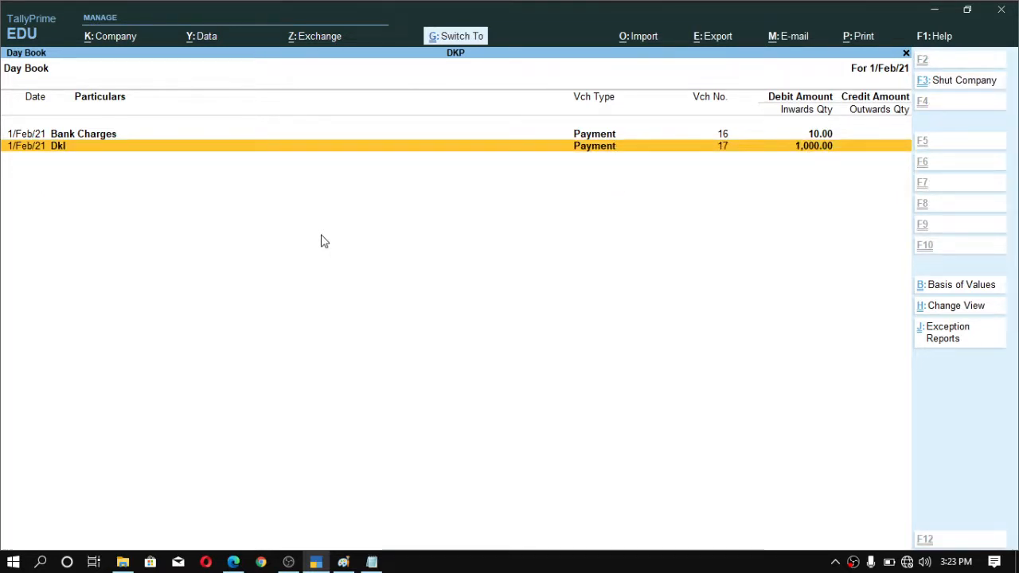
pyautogui.hotkey('ctrl', 'r')
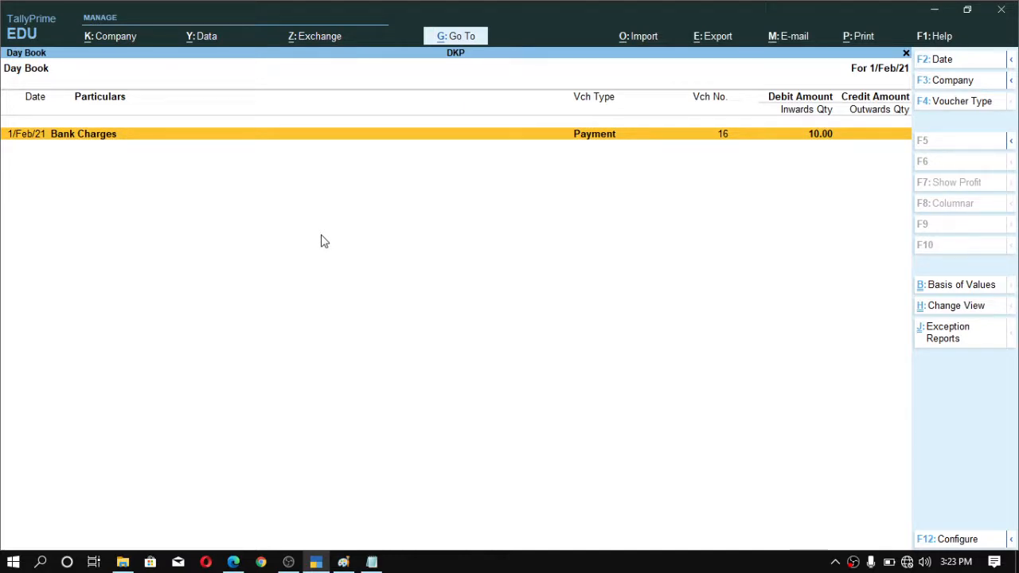
pyautogui.hotkey('alt', 'u')
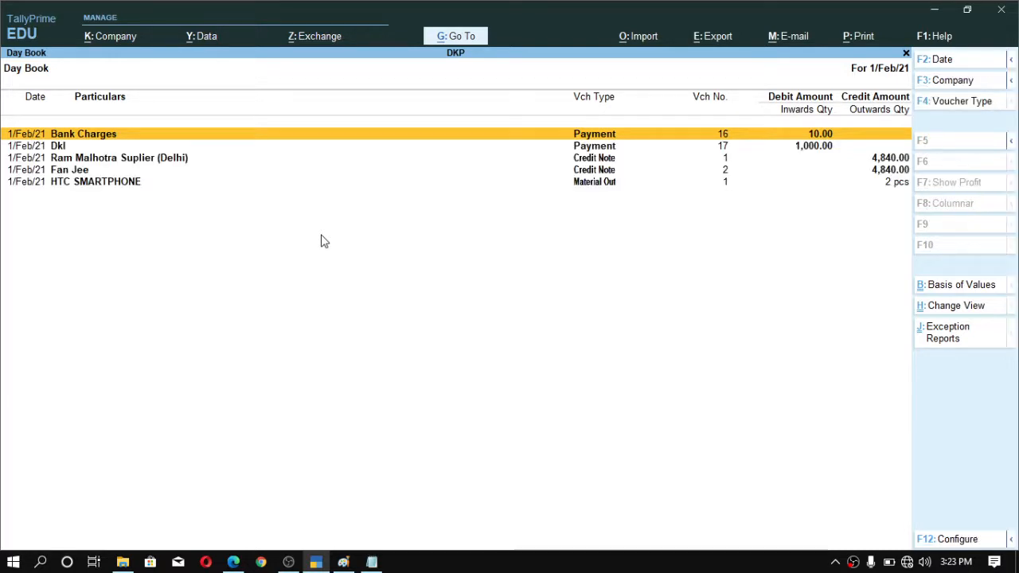
pyautogui.press('Down')
pyautogui.press('Up')
pyautogui.press('Down')
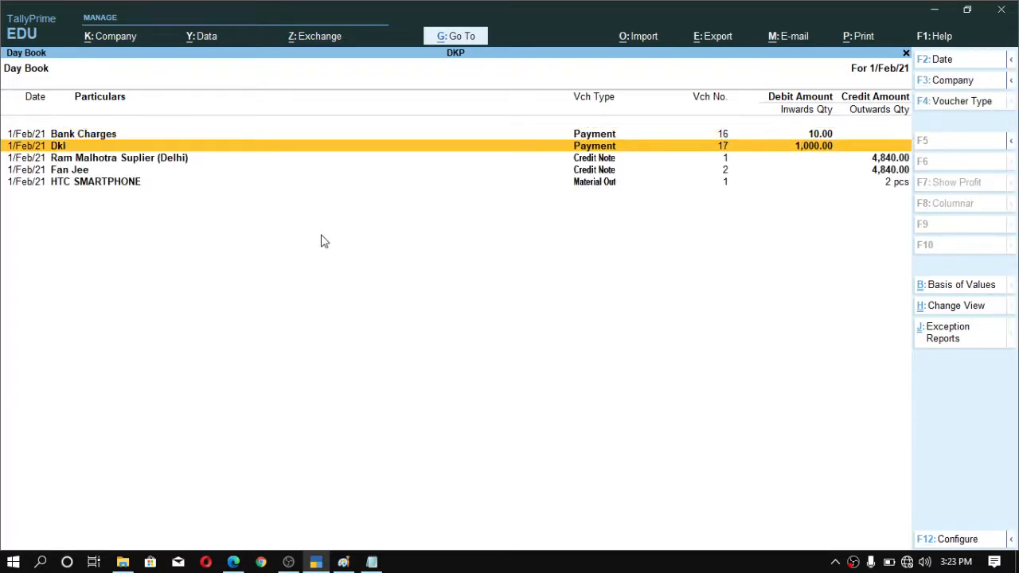
pyautogui.press('Down')
pyautogui.press('Down')
pyautogui.press('Up')
pyautogui.press('Up')
pyautogui.press('Down')
pyautogui.press('Up')
# Switch to Paint to read the duplicate-entry note and return to the Day Book in TallyPrime
pyautogui.hotkey('alt', 'Tab')
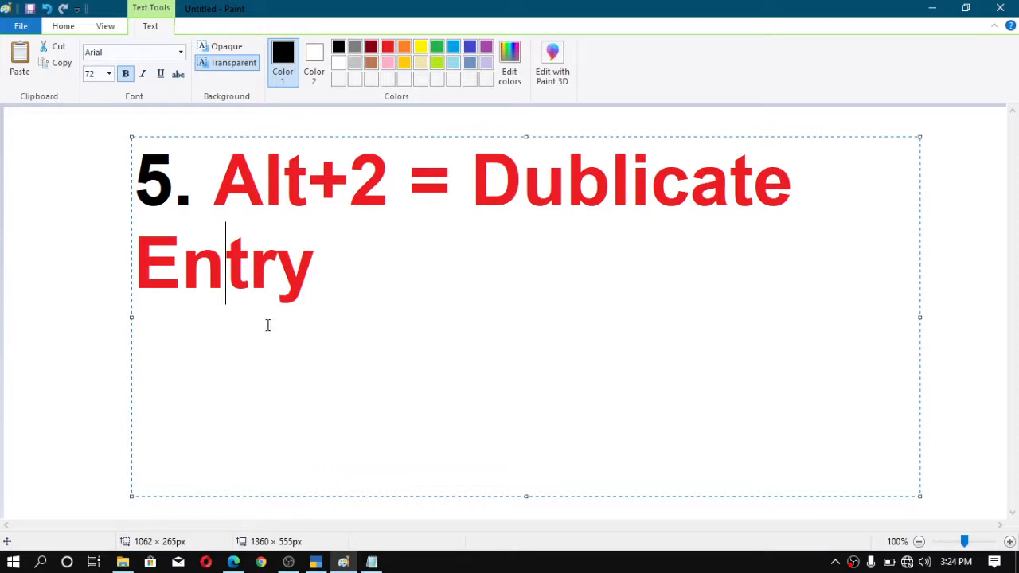
pyautogui.click(316, 562)
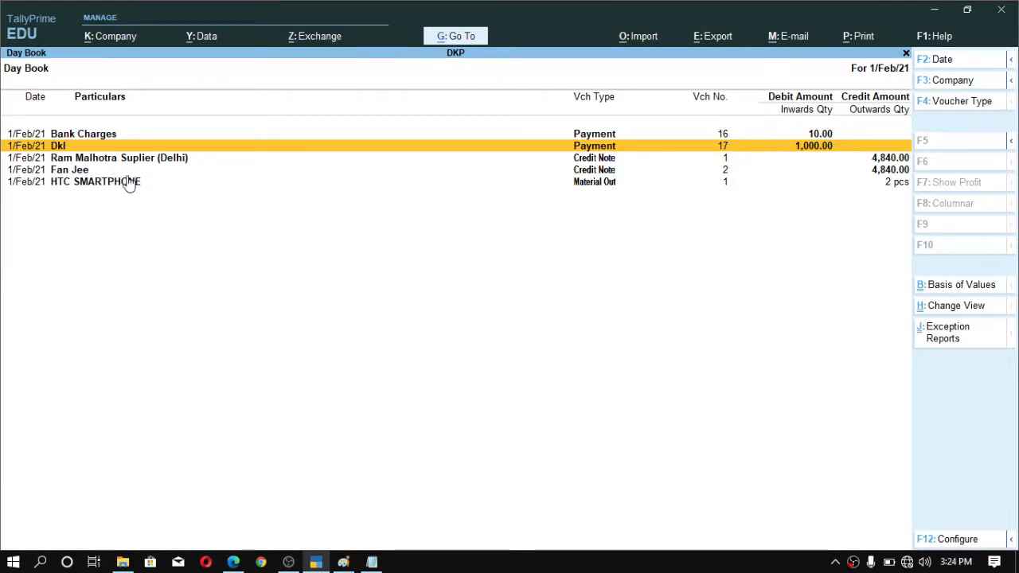
pyautogui.press('Down')
pyautogui.press('Down')
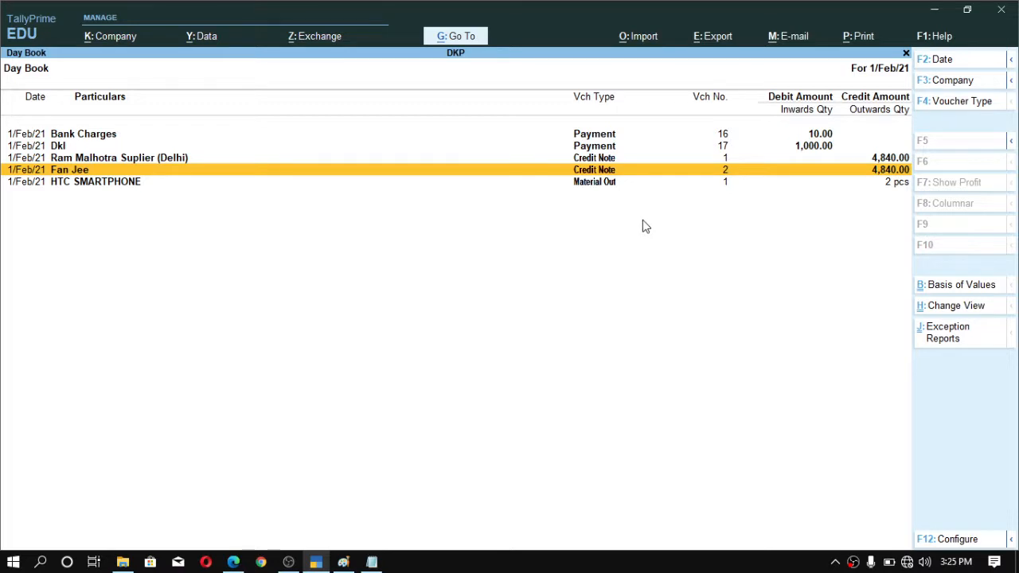
# Duplicate the SBI Bank A/c contra voucher in the Day Book for 1/Apr/20
pyautogui.press('alt')
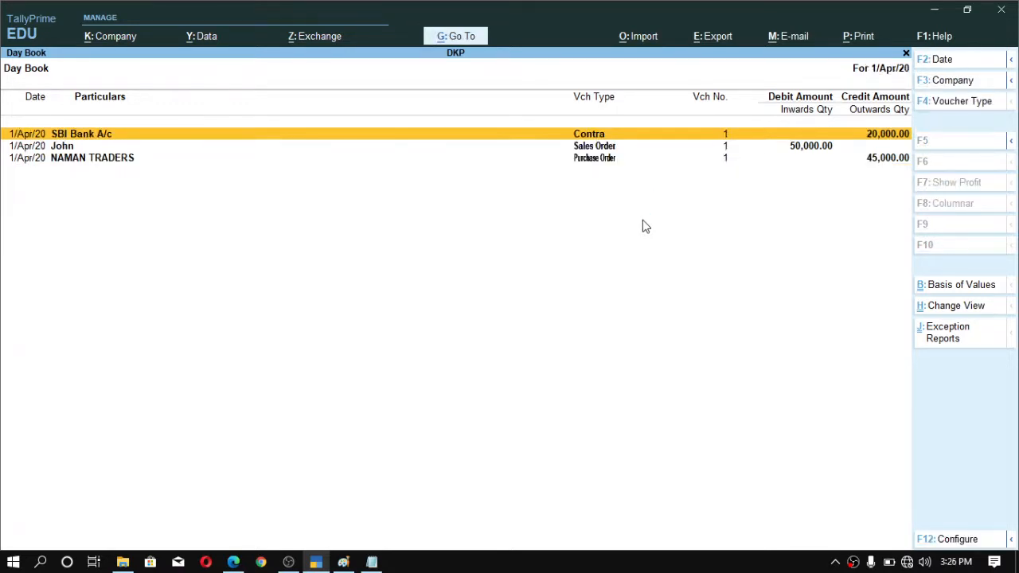
pyautogui.press('Down')
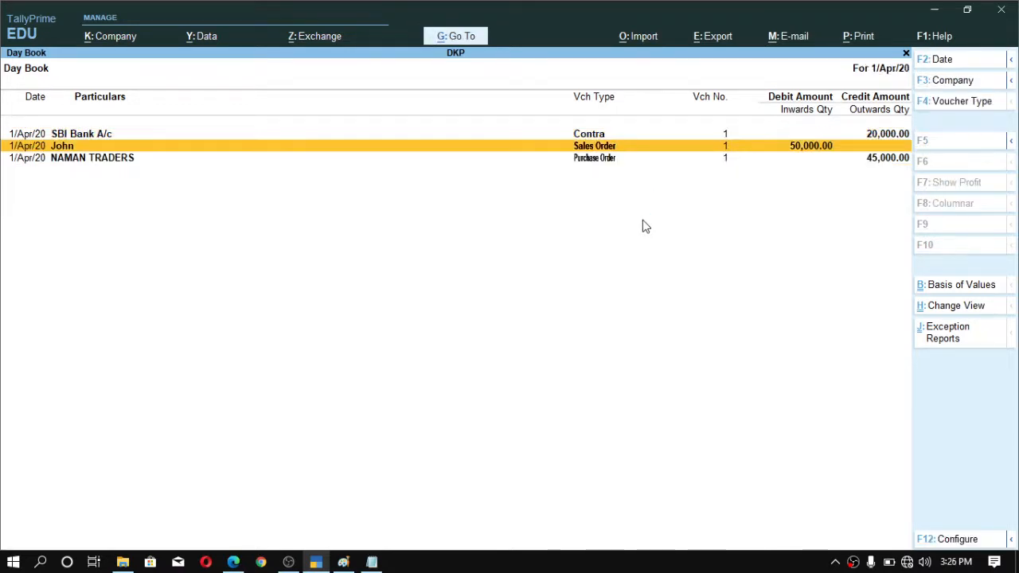
pyautogui.press('Up')
pyautogui.press('Down')
pyautogui.press('Up')
pyautogui.press('Down')
pyautogui.press('Up')
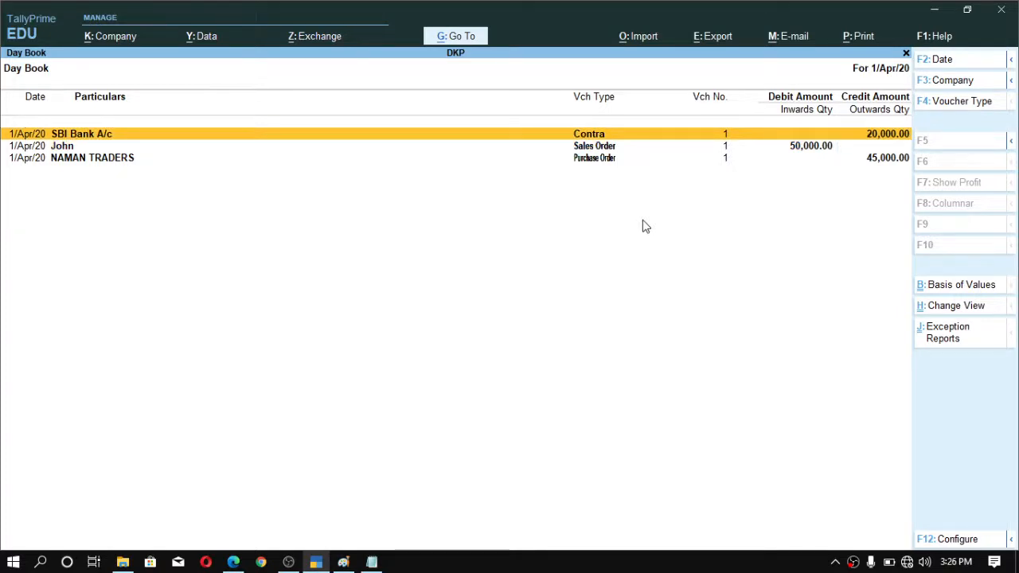
pyautogui.press('Down')
pyautogui.press('Up')
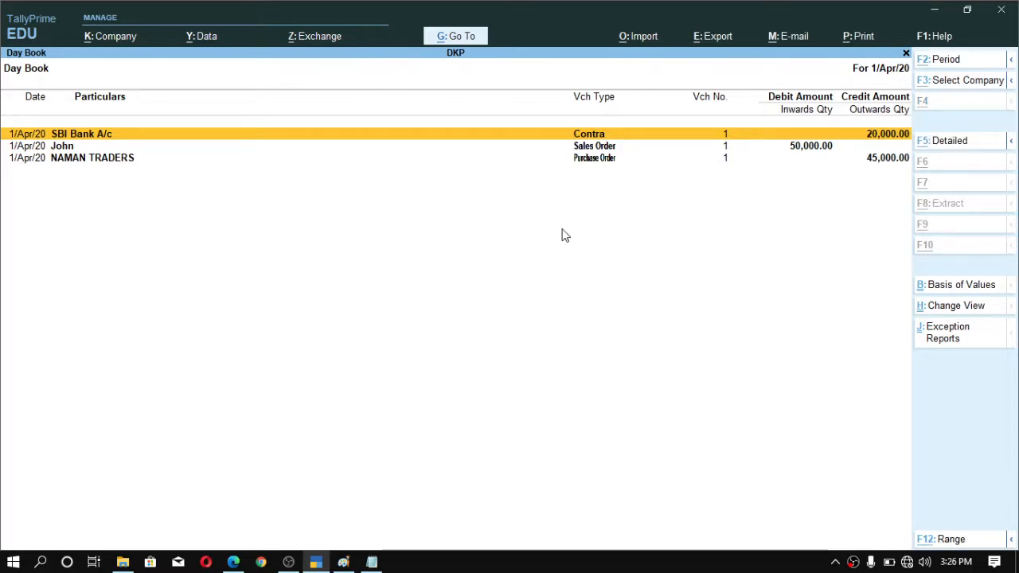
pyautogui.hotkey('alt', '2')
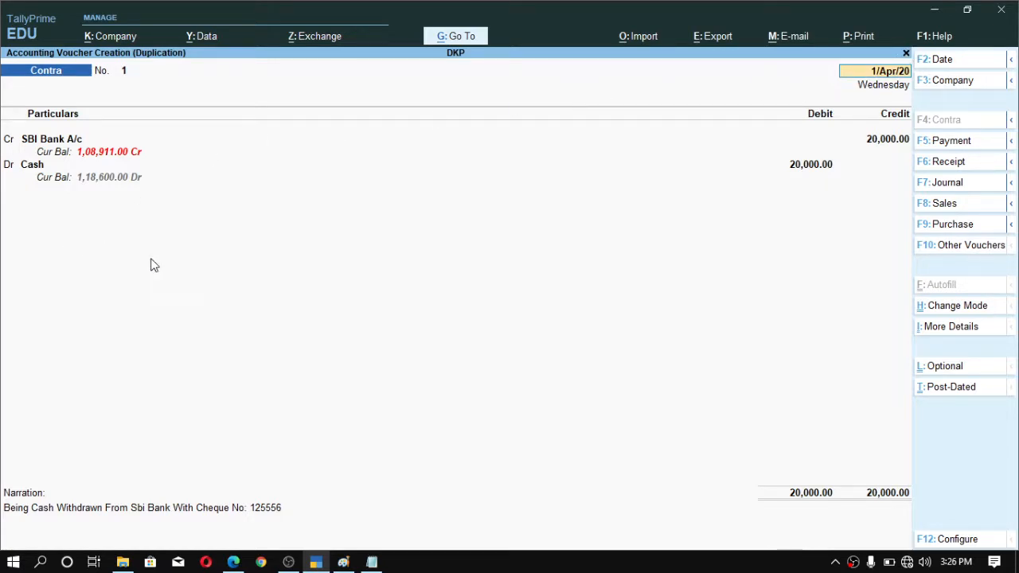
# Set the SBI Bank A/c credit amount to 40,000 in the duplicated contra voucher
pyautogui.press('Return')
pyautogui.press('Return')
pyautogui.press('Return')
pyautogui.press('Return')
pyautogui.press('Return')
pyautogui.press('Return')
pyautogui.press('Return')
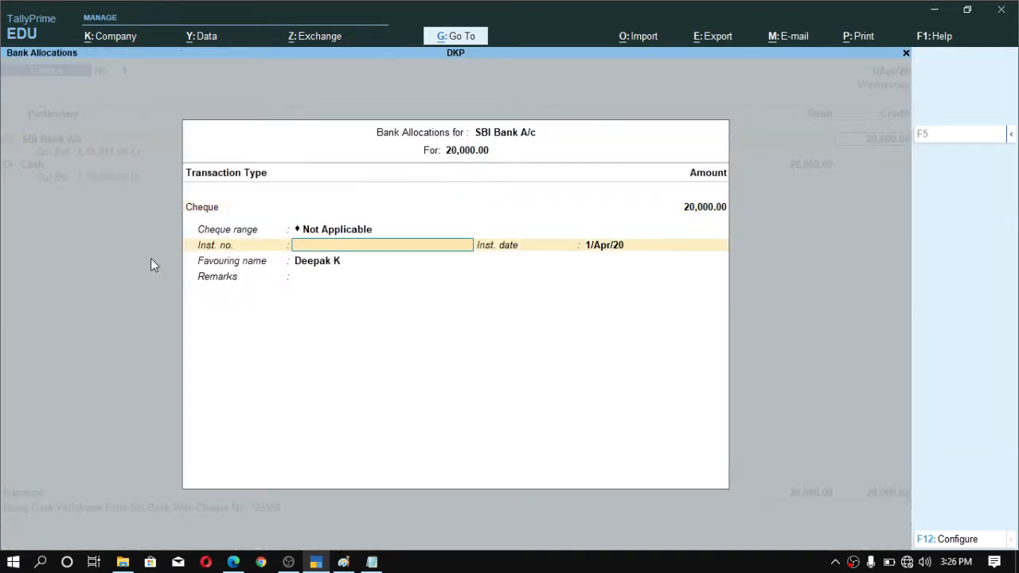
pyautogui.press('Return')
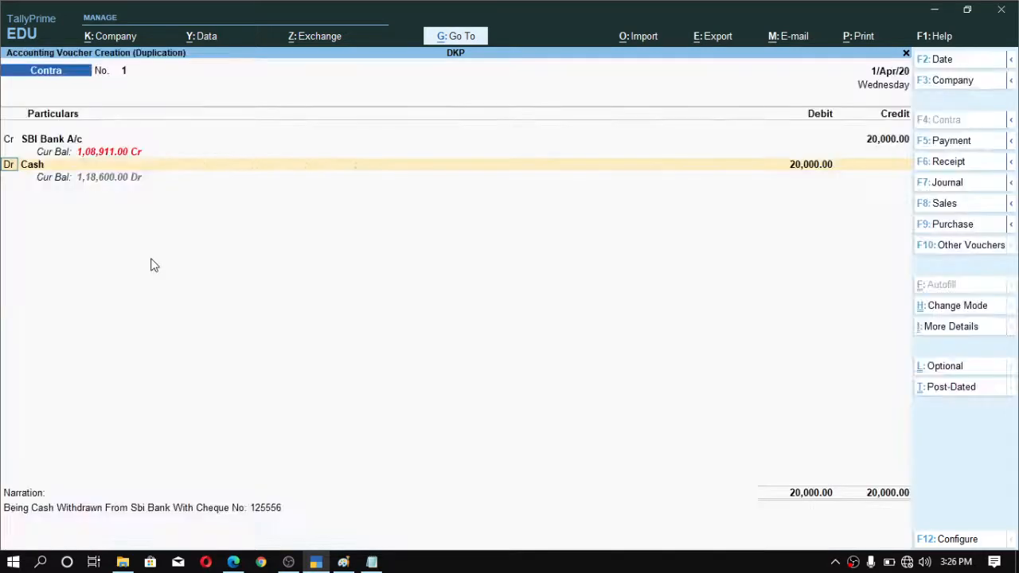
pyautogui.press('BackSpace')
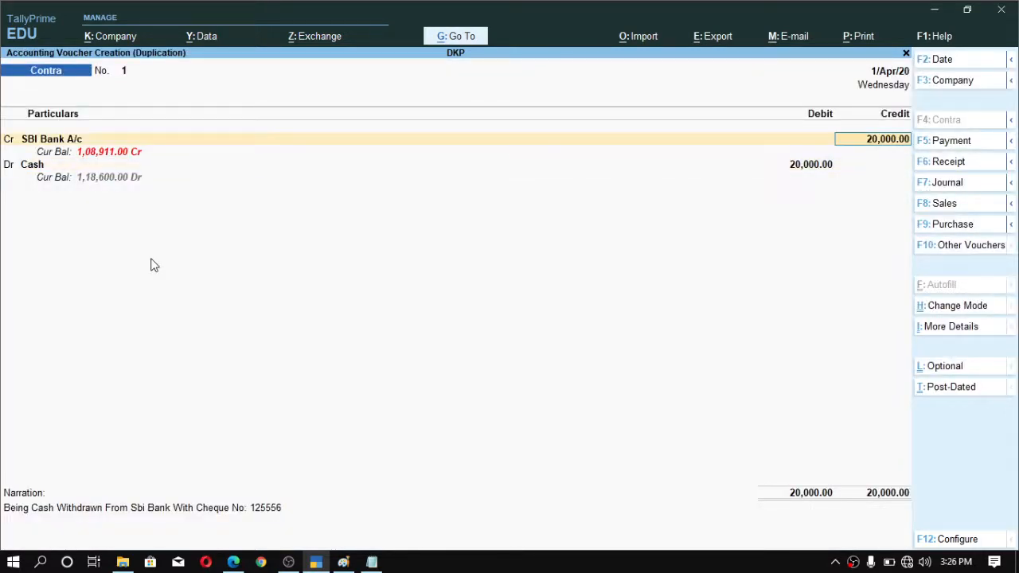
pyautogui.write('40000')
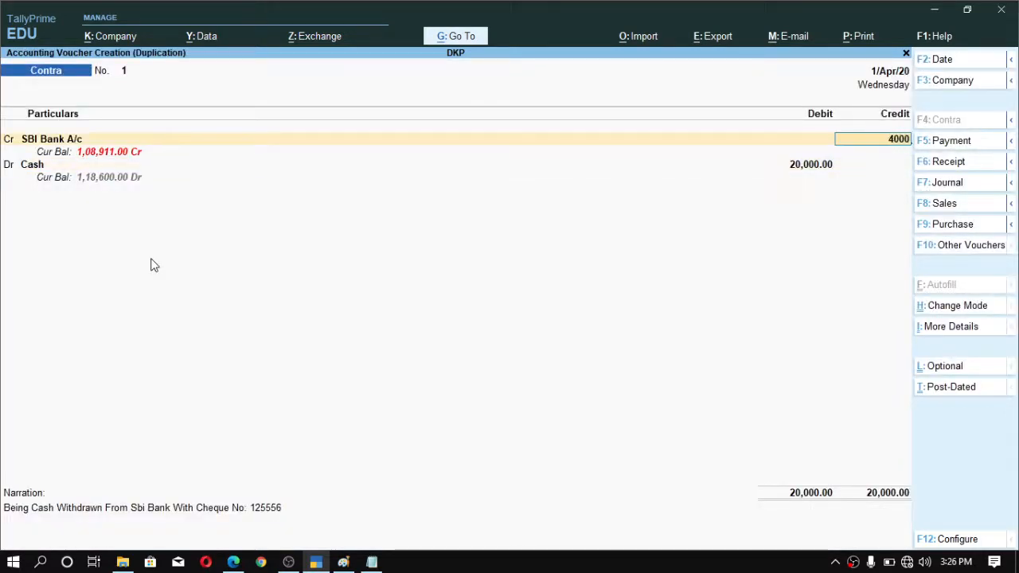
# Accept the cheque allocation and the Cash debit line, and save the duplicated contra voucher
pyautogui.press('Return')
pyautogui.press('Return')
pyautogui.press('Return')
pyautogui.press('Return')
pyautogui.press('Return')
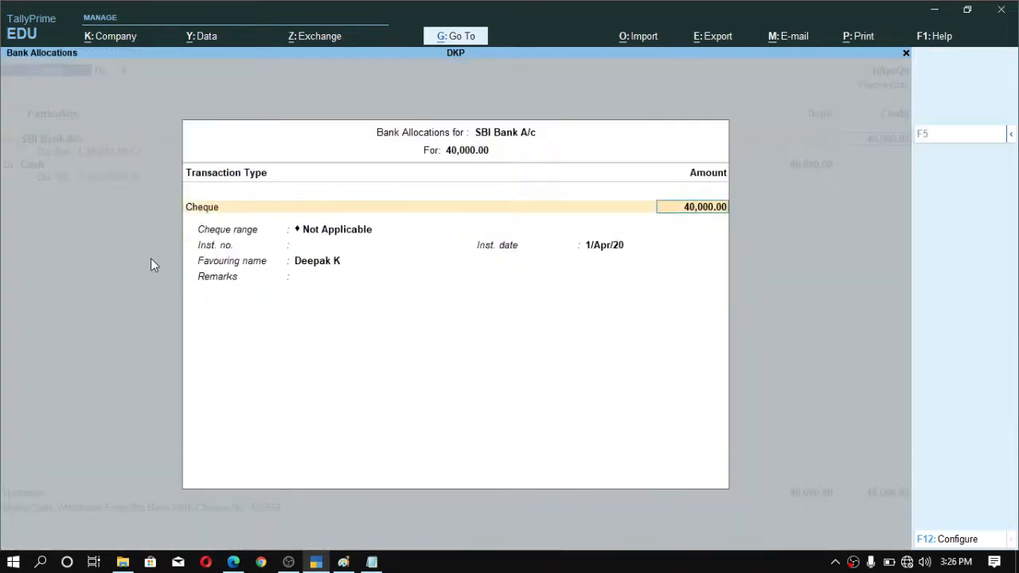
pyautogui.press('Return')
pyautogui.press('Return')
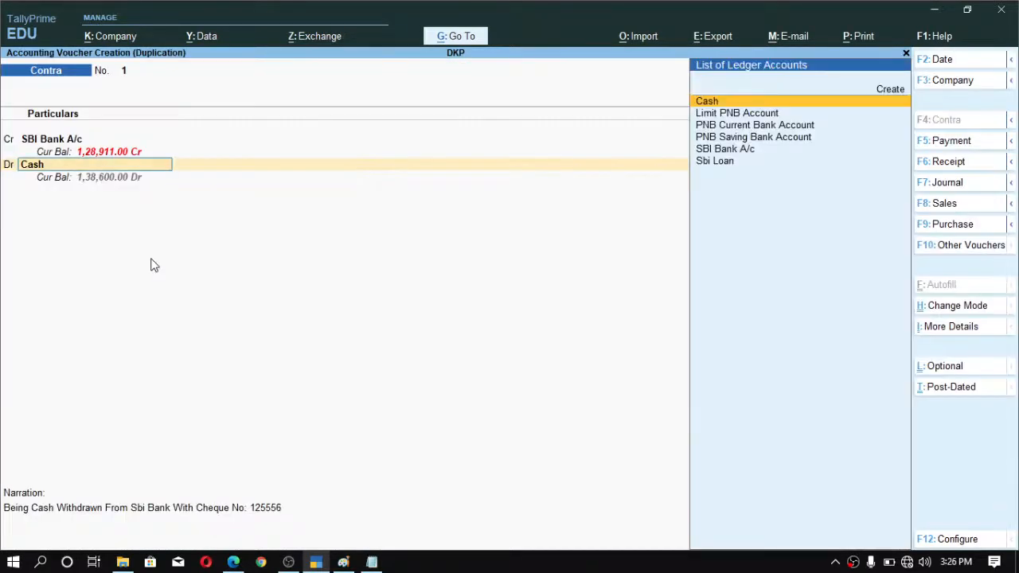
pyautogui.press('Return')
pyautogui.press('Return')
pyautogui.press('Return')
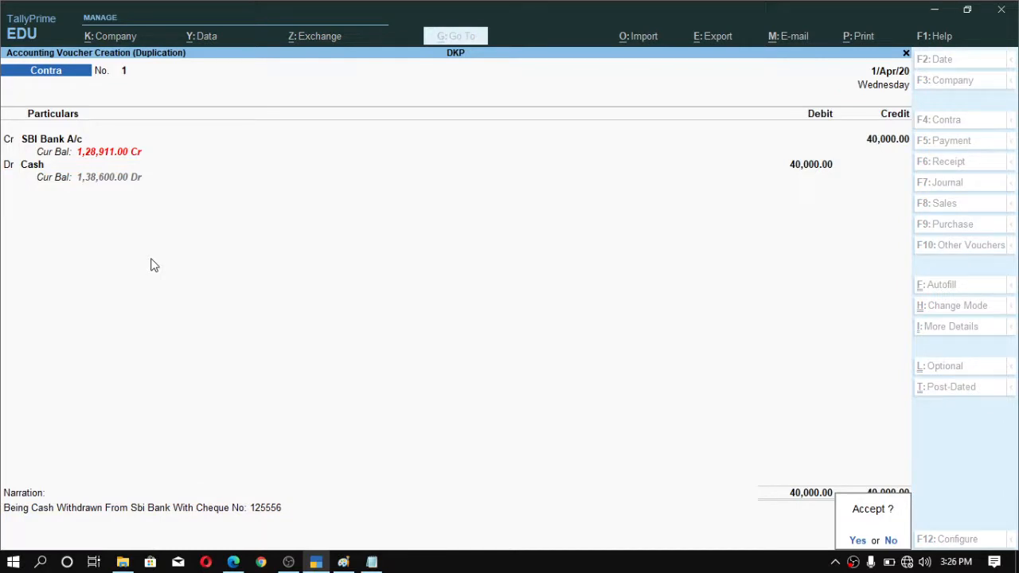
pyautogui.press('Return')
pyautogui.press('Escape')
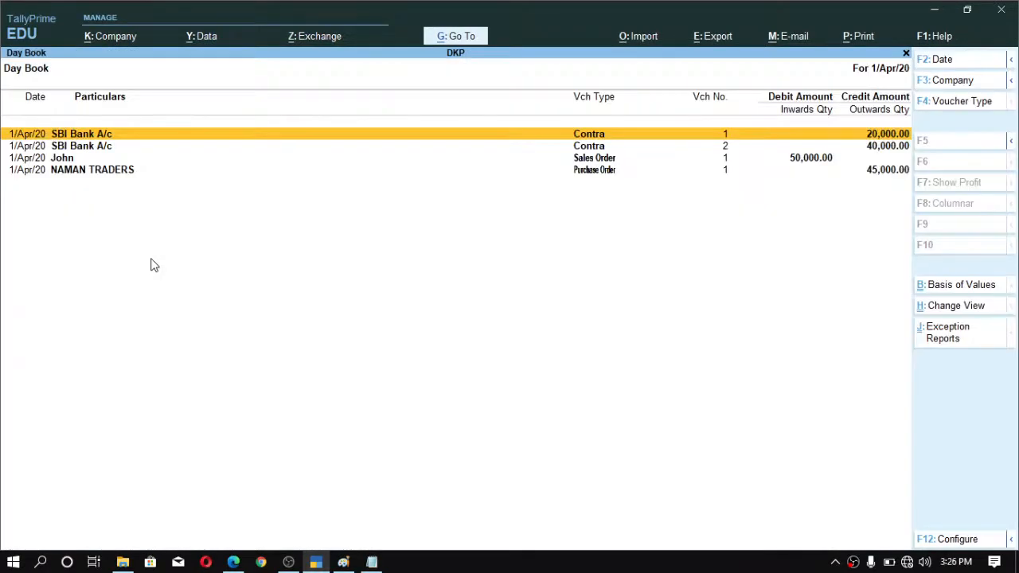
# Compare the original and duplicated SBI Bank A/c contra entries in the Day Book
pyautogui.press('Down')
pyautogui.press('Up')
pyautogui.press('Down')
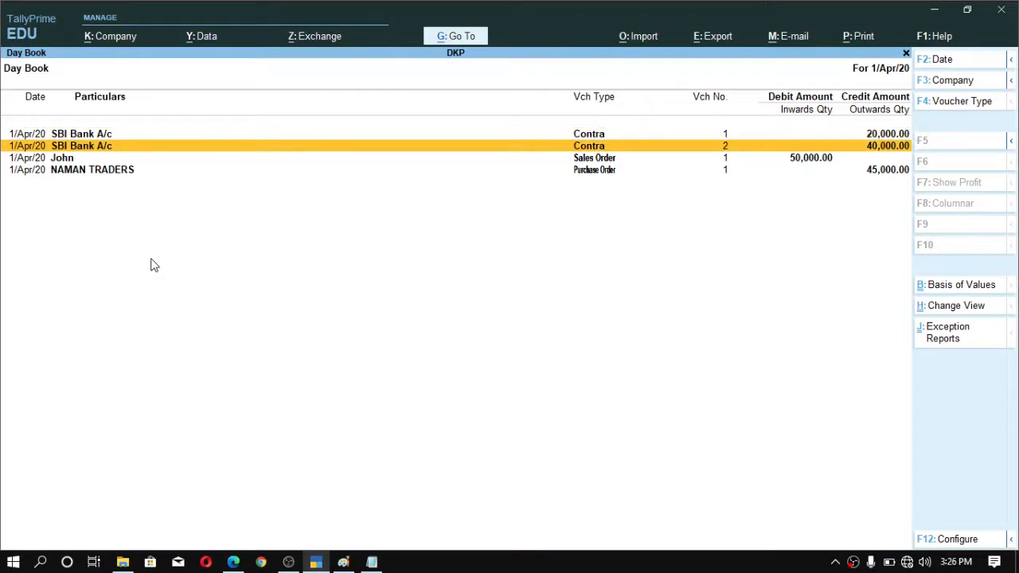
pyautogui.press('Up')
pyautogui.press('Down')
pyautogui.press('Down')
pyautogui.press('Up')
pyautogui.press('Down')
pyautogui.press('Up')
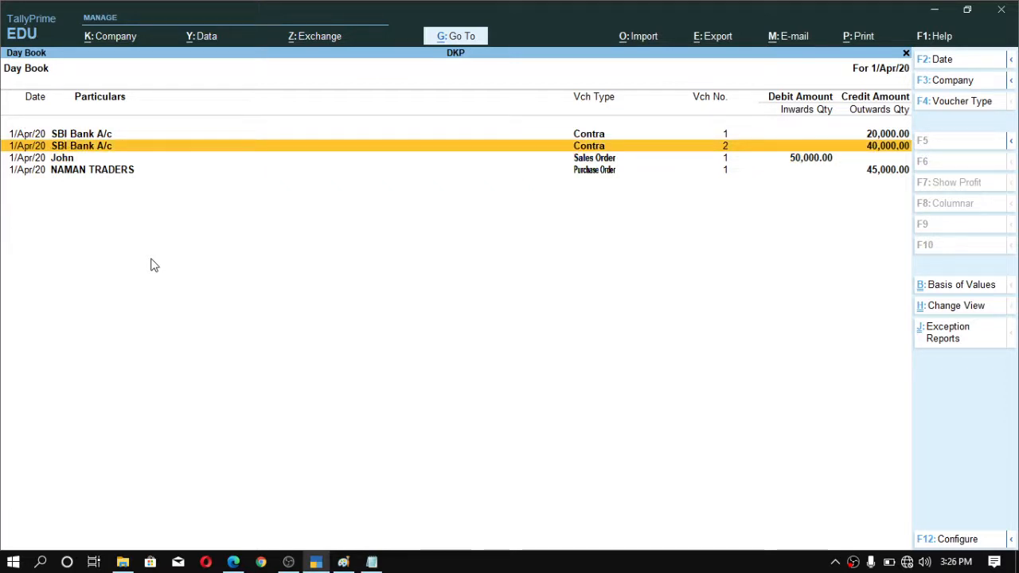
pyautogui.press('Down')
pyautogui.press('Up')
pyautogui.press('Down')
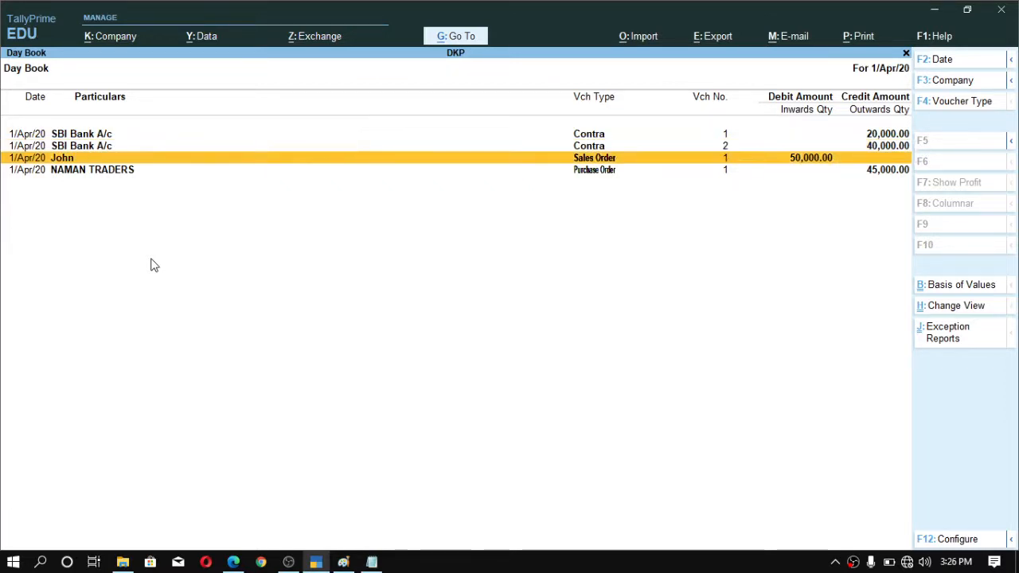
pyautogui.press('Up')
pyautogui.press('Up')
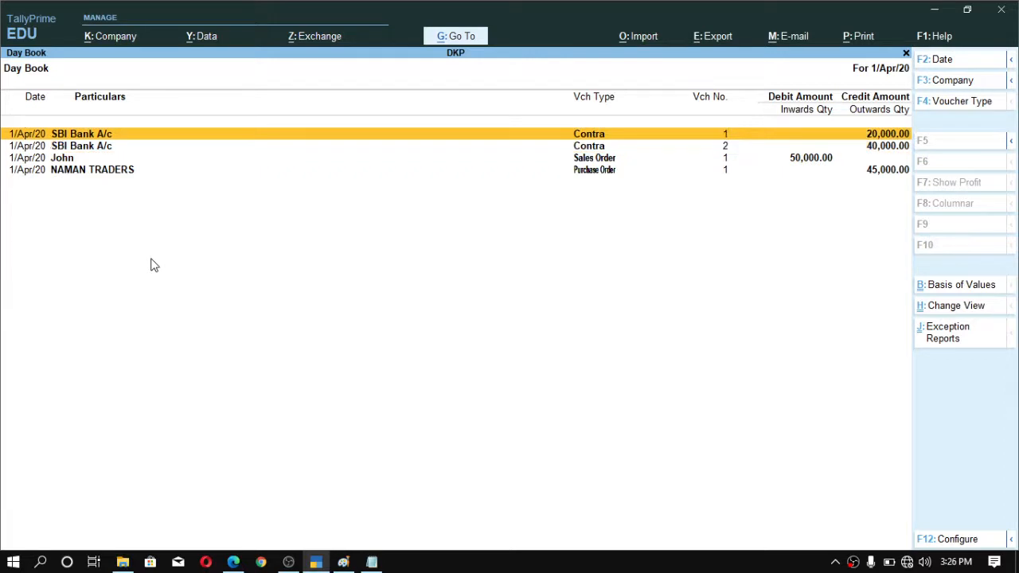
pyautogui.press('Down')
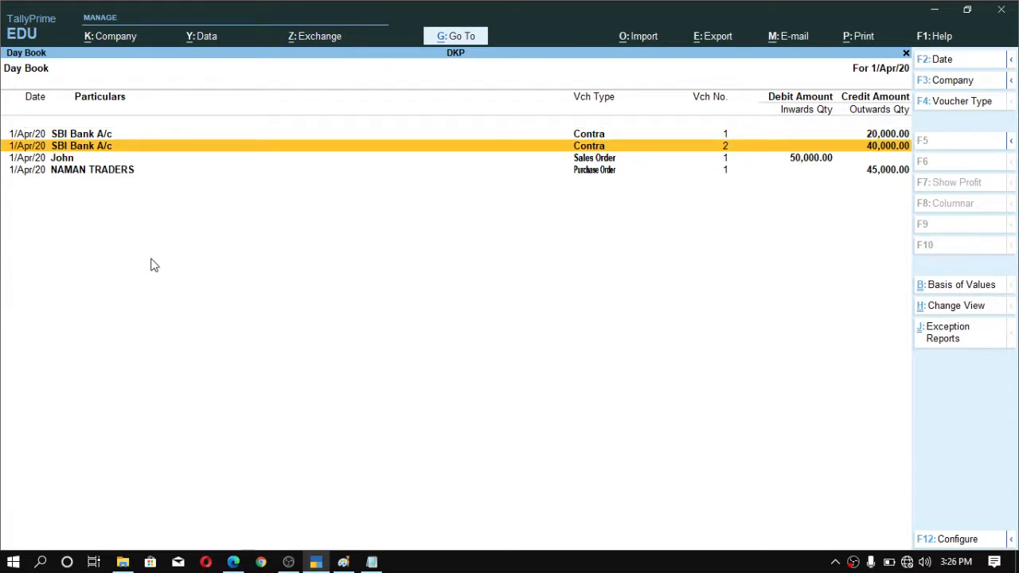
# Switch to Paint and read the note on expanding or collapsing information in a report, highlighting its key words
pyautogui.hotkey('alt', 'Tab')
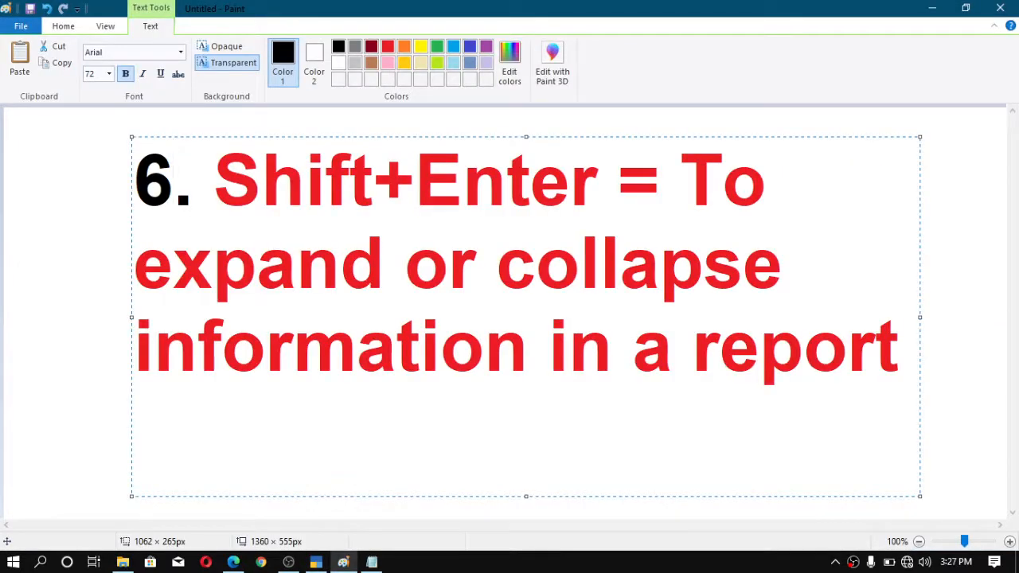
pyautogui.moveTo(214, 180); pyautogui.dragTo(602, 180)
pyautogui.click(533, 251)
pyautogui.moveTo(381, 275); pyautogui.dragTo(192, 285)
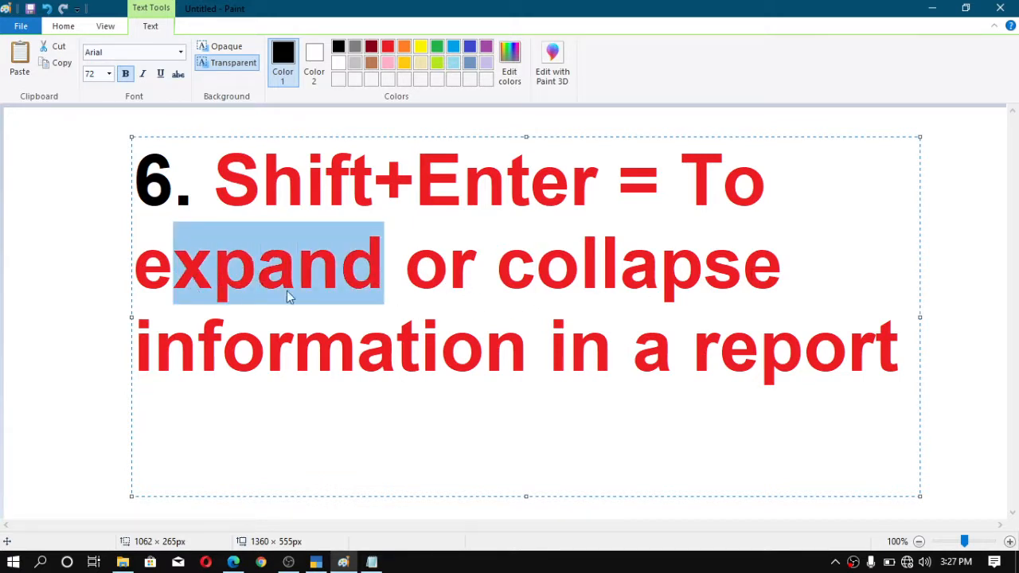
pyautogui.moveTo(496, 278); pyautogui.dragTo(702, 281)
pyautogui.click(529, 283)
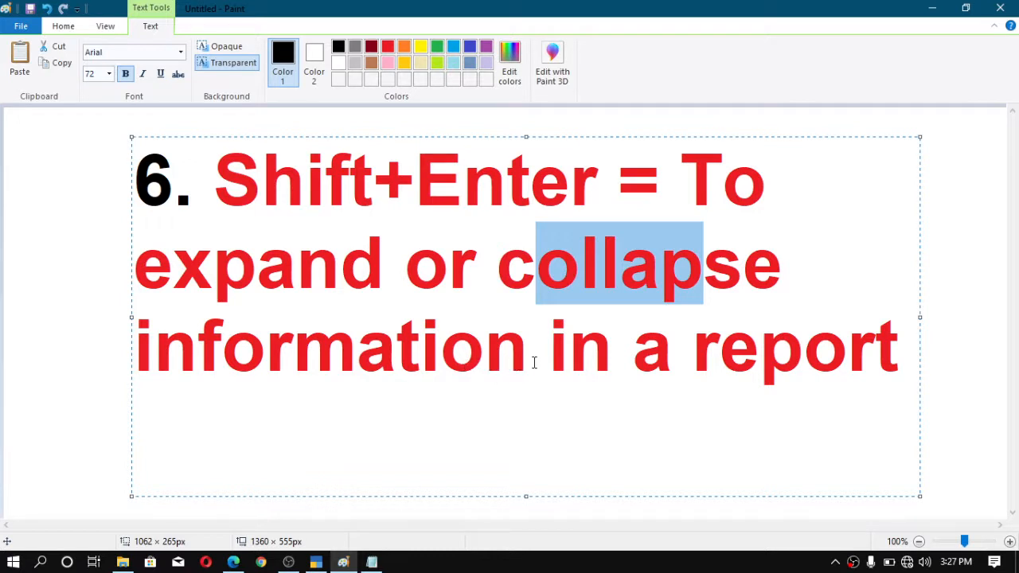
pyautogui.moveTo(483, 360); pyautogui.dragTo(392, 360)
pyautogui.click(358, 285)
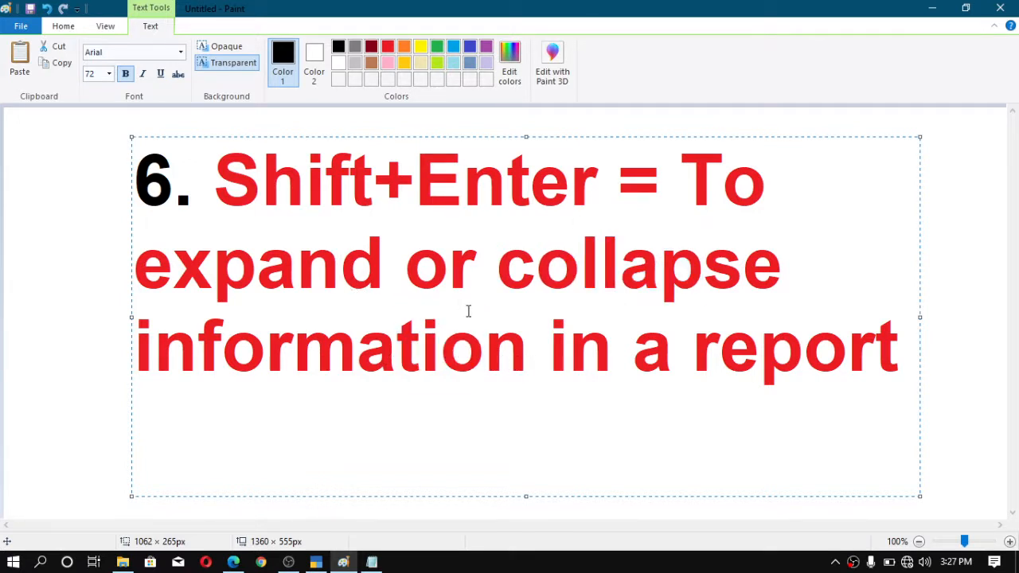
# Switch back to TallyPrime and expand the details of the second SBI Bank A/c contra entry in the Day Book
pyautogui.click(316, 563)
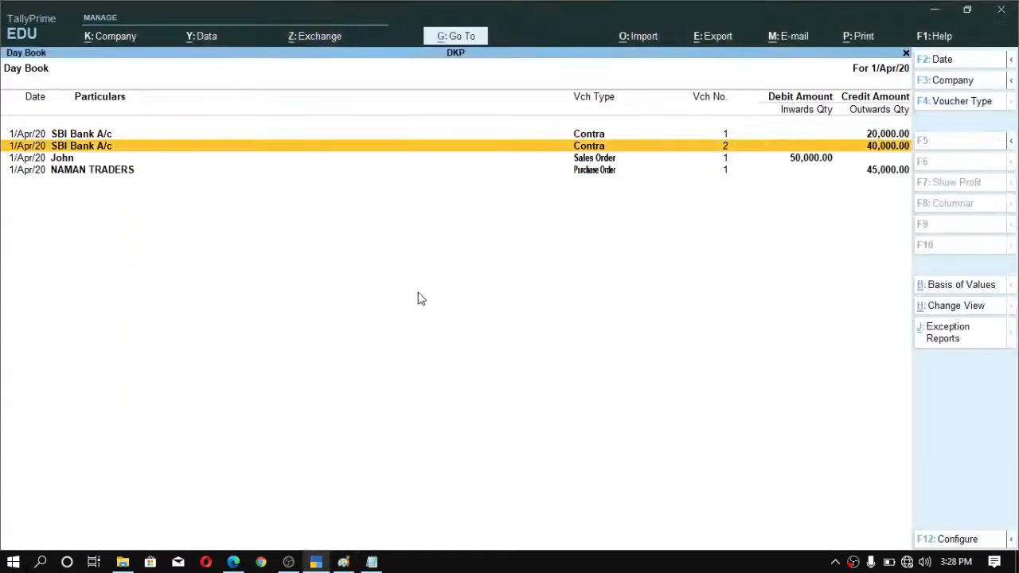
pyautogui.press('Up')
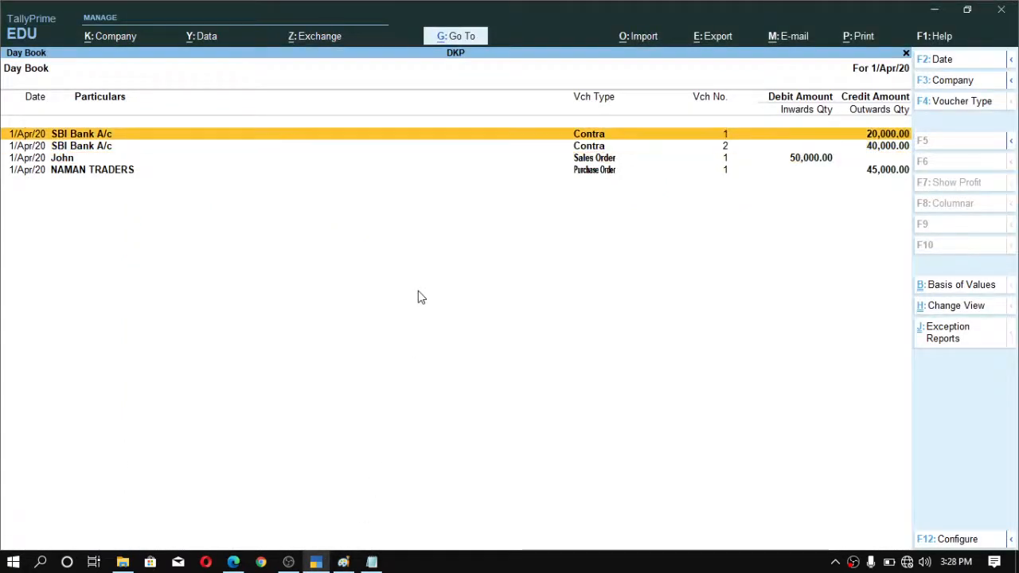
pyautogui.press('Down')
pyautogui.press('Up')
pyautogui.press('Down')
pyautogui.press('Up')
pyautogui.press('Down')
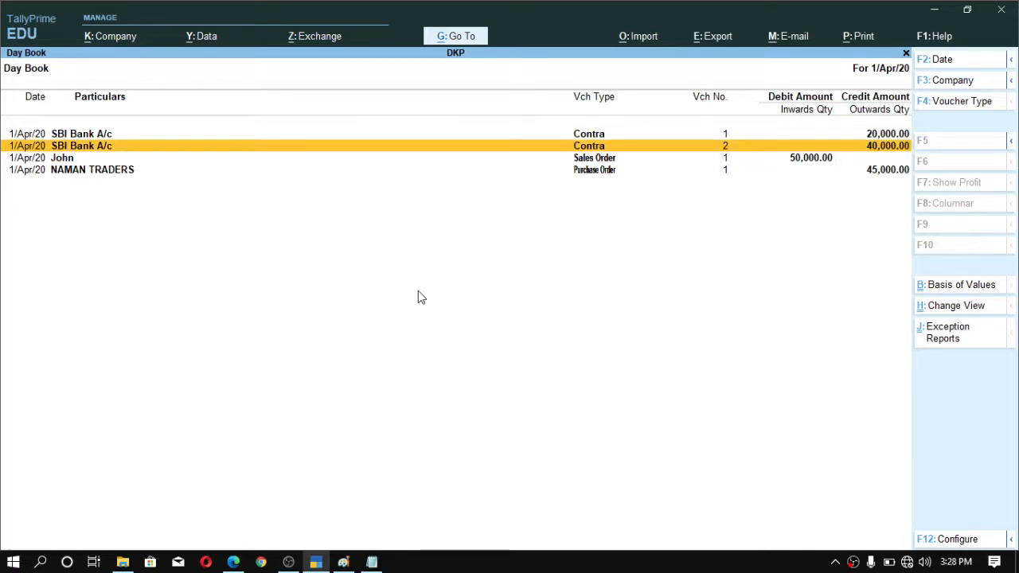
pyautogui.hotkey('shift', 'Return')
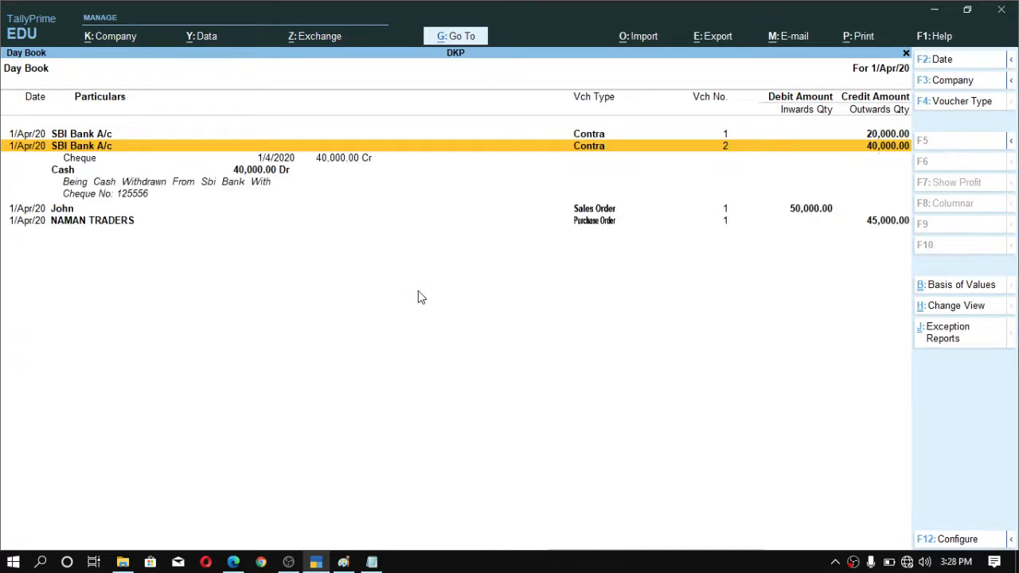
pyautogui.press('Down')
pyautogui.press('Down')
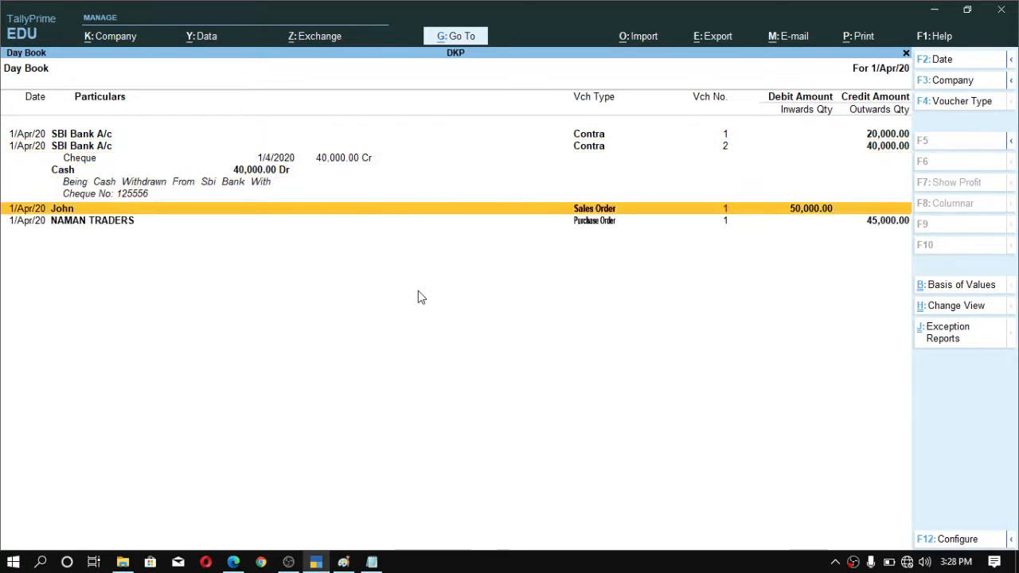
pyautogui.press('Up')
pyautogui.press('Up')
pyautogui.press('Down')
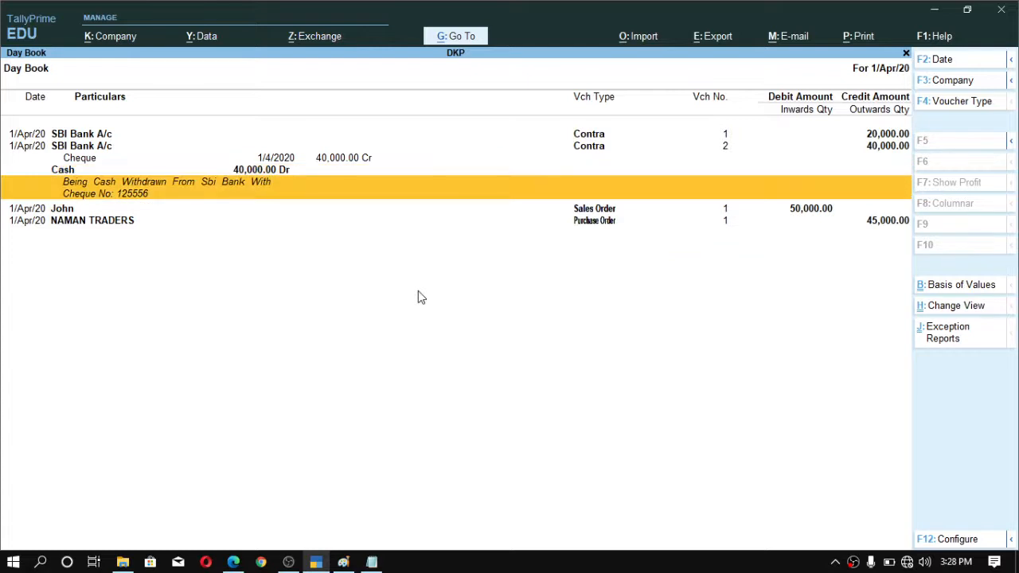
# Go through the second contra entry's expanded lines and expand the details of the Sales Order entry in the Day Book
pyautogui.press('Up')
pyautogui.press('Up')
pyautogui.press('Down')
pyautogui.press('Up')
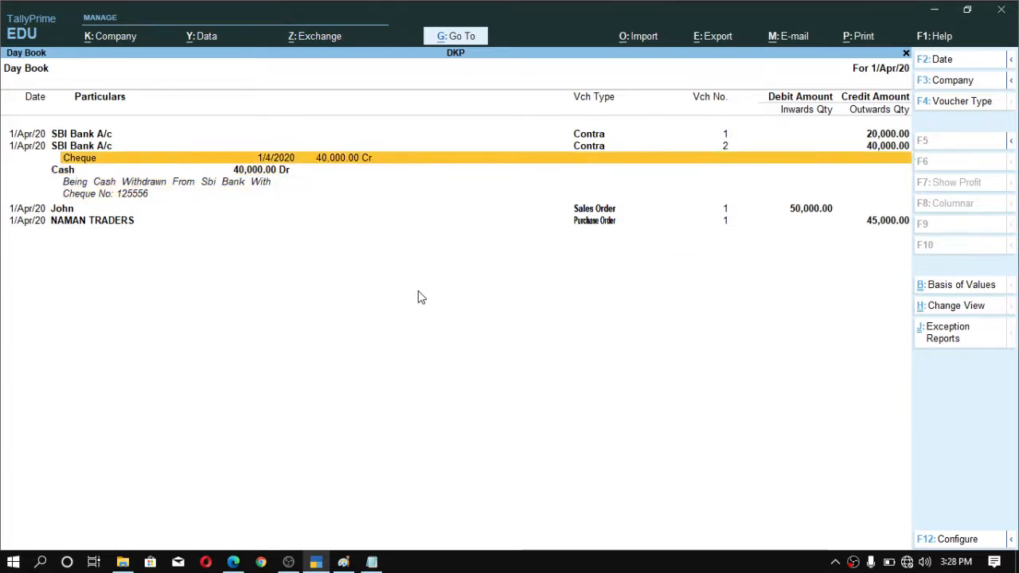
pyautogui.press('Down')
pyautogui.press('Down')
pyautogui.press('Down')
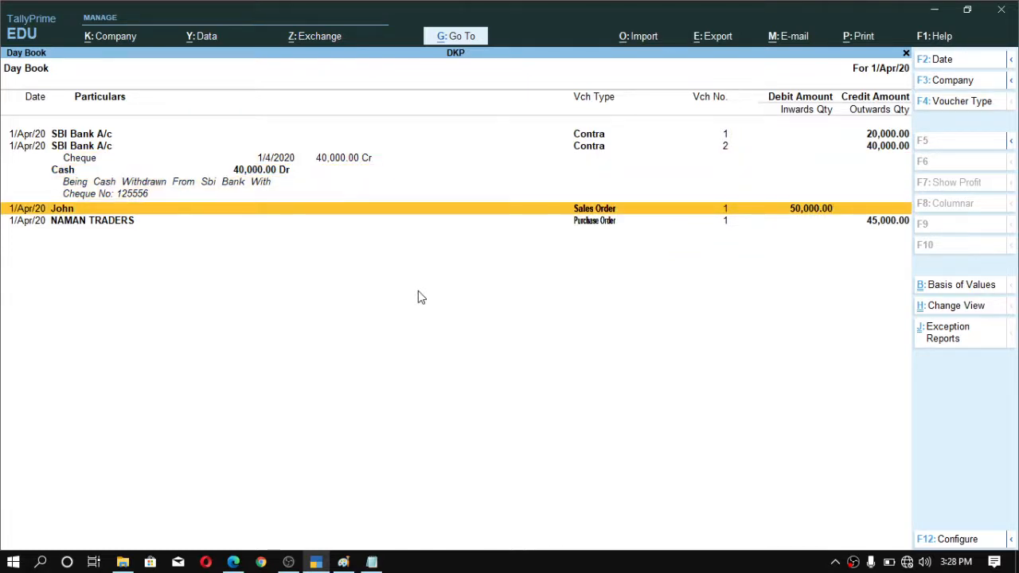
pyautogui.hotkey('shift', 'Return')
pyautogui.press('Down')
pyautogui.press('Down')
pyautogui.press('Up')
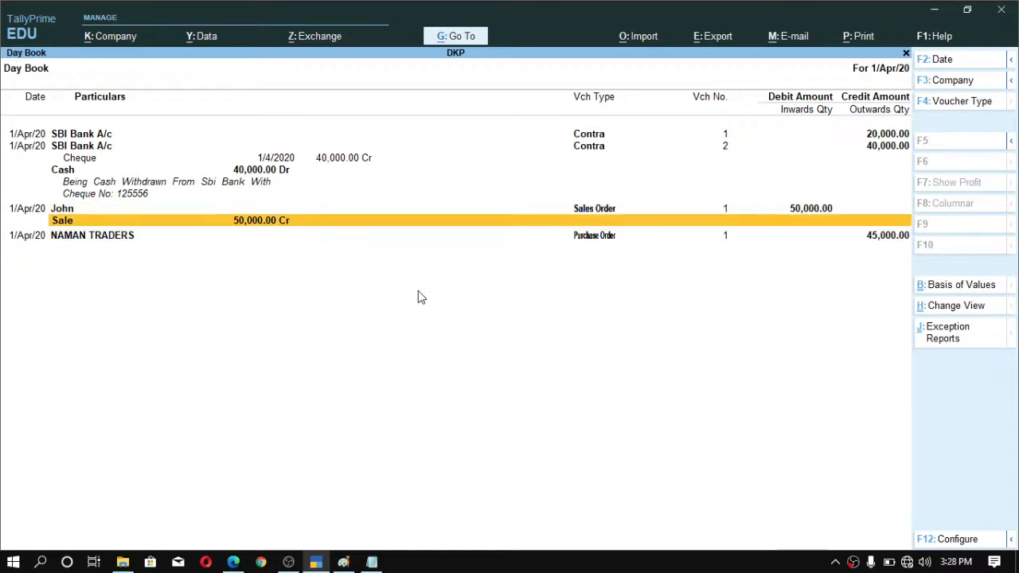
pyautogui.press('Up')
pyautogui.press('Down')
pyautogui.press('Up')
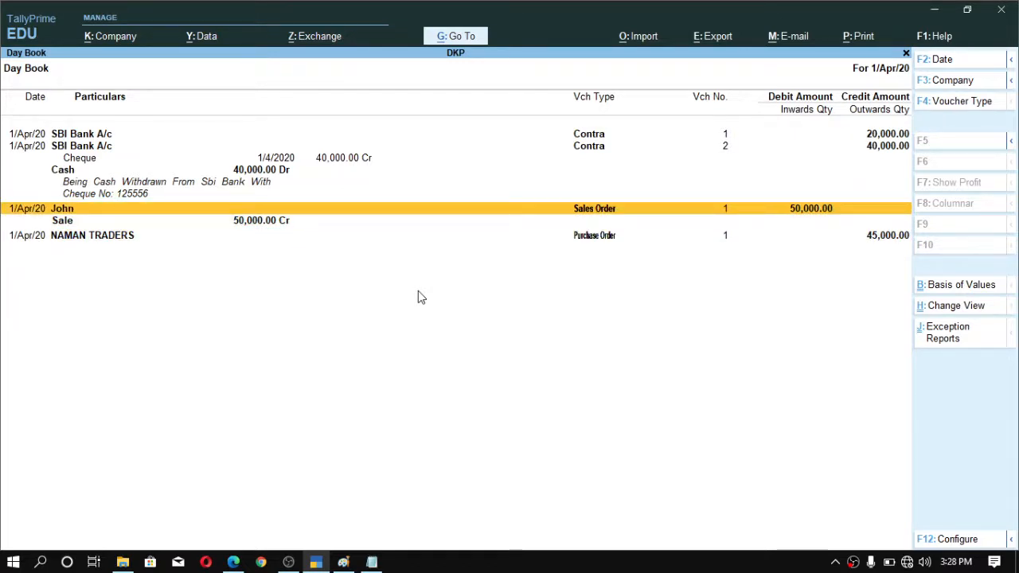
# Expand the details of the first SBI Bank A/c contra entry and go through its cheque, cash and narration lines
pyautogui.press('Up')
pyautogui.press('Up')
pyautogui.press('Up')
pyautogui.press('Up')
pyautogui.press('Up')
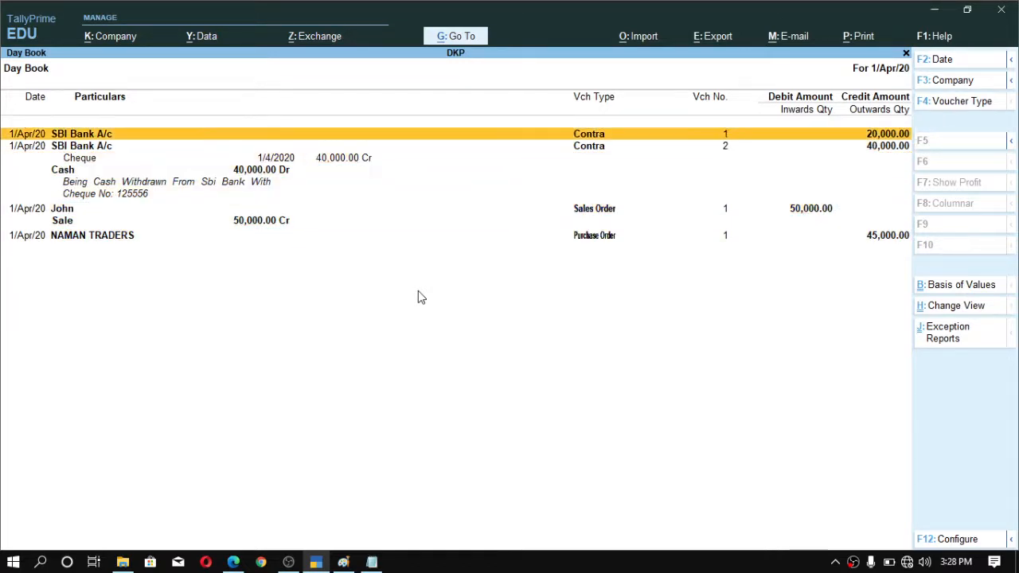
pyautogui.hotkey('shift', 'Return')
pyautogui.press('Down')
pyautogui.press('Down')
pyautogui.press('Down')
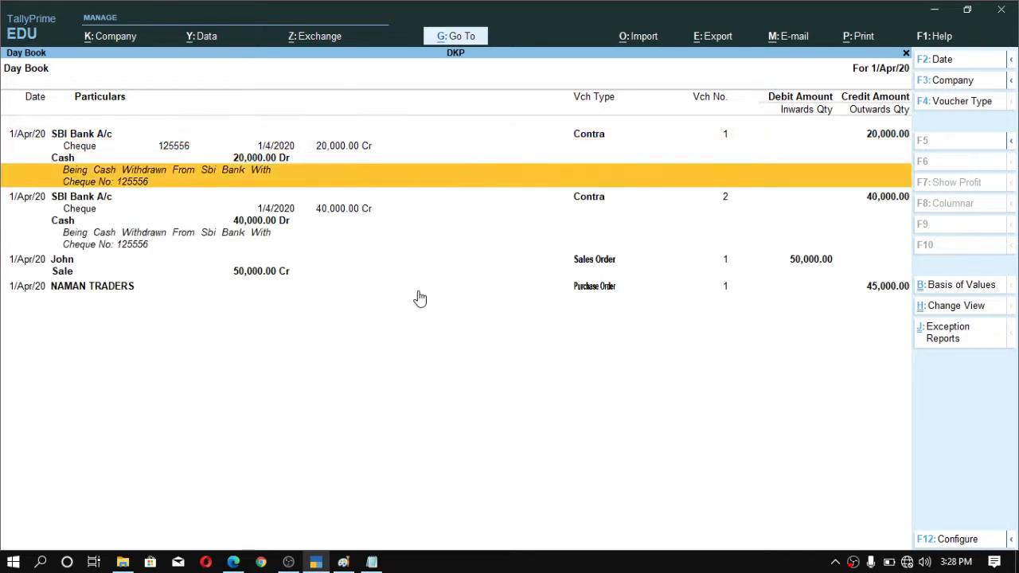
# Collapse the details of both SBI Bank A/c contra entries in the Day Book
pyautogui.press('Up')
pyautogui.press('Up')
pyautogui.press('Up')
pyautogui.hotkey('shift', 'Return')
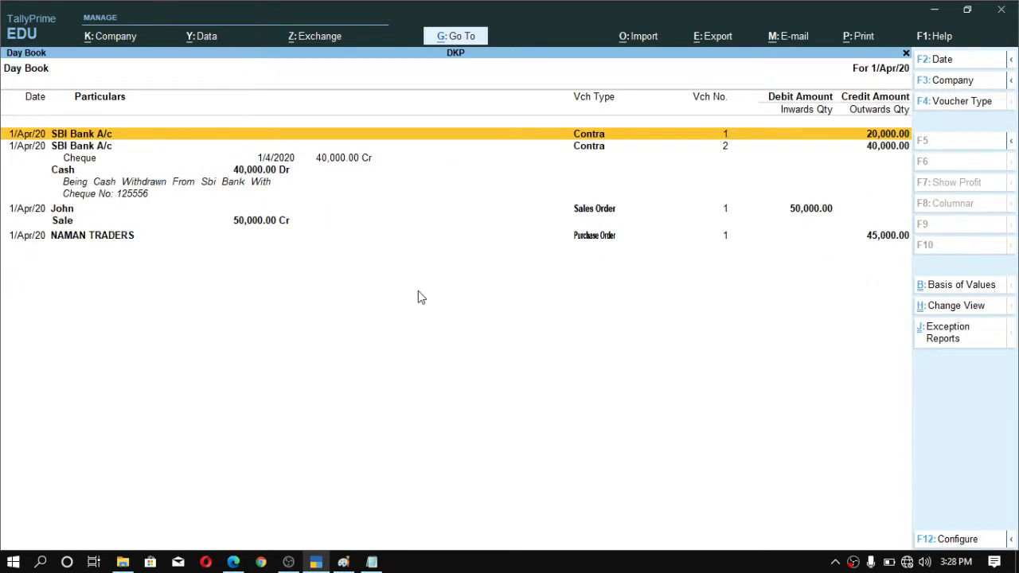
pyautogui.hotkey('shift', 'Return')
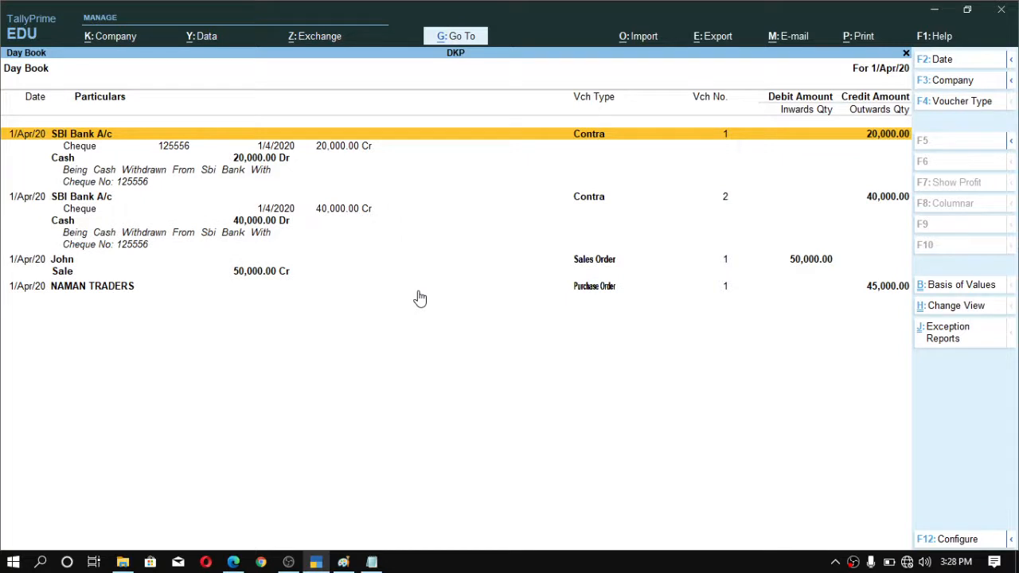
pyautogui.hotkey('shift', 'Return')
pyautogui.press('Down')
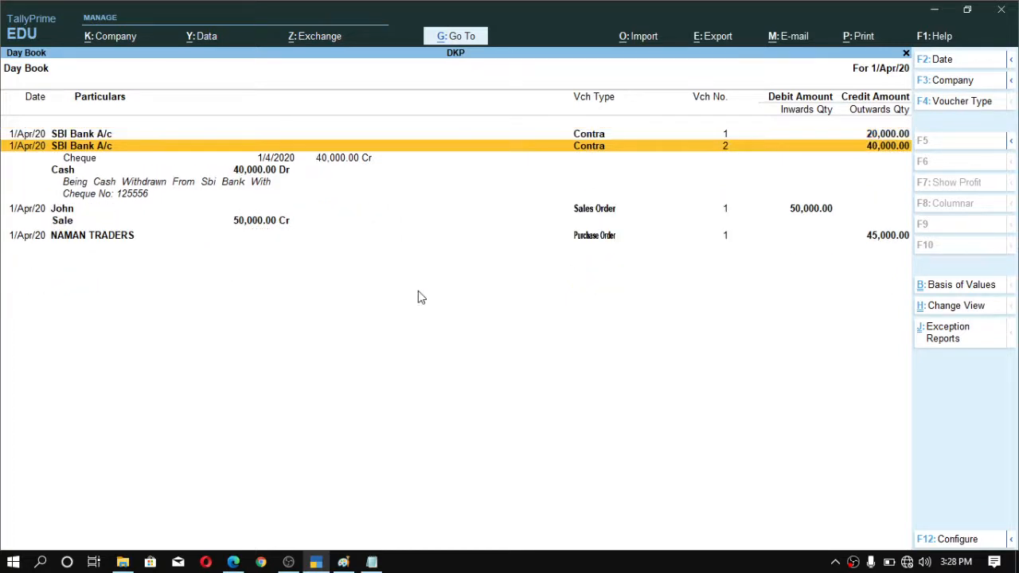
pyautogui.hotkey('shift', 'Return')
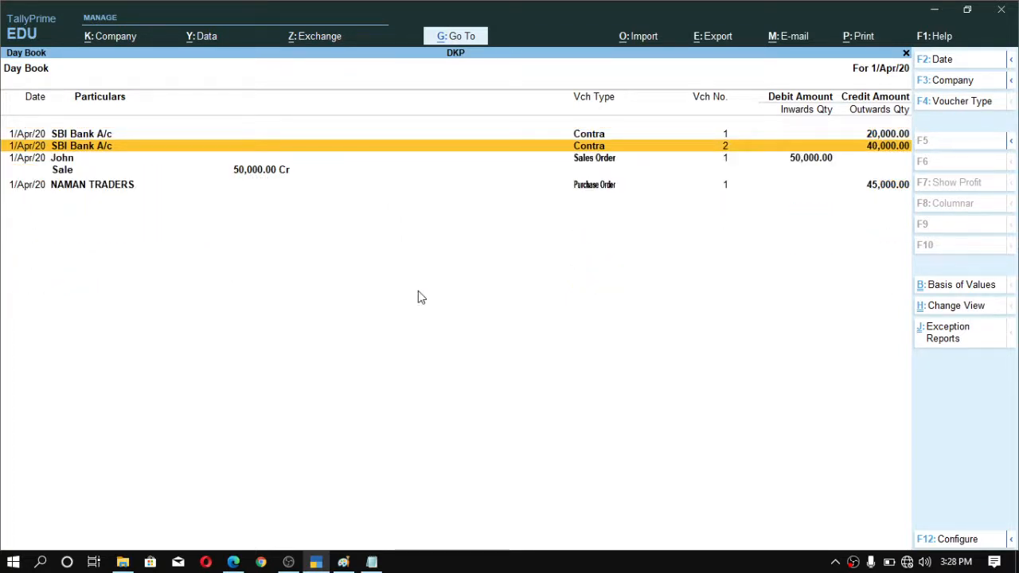
# Expand the details of the NAMAN TRADERS purchase order entry
pyautogui.press('Down')
pyautogui.press('Down')
pyautogui.press('Down')
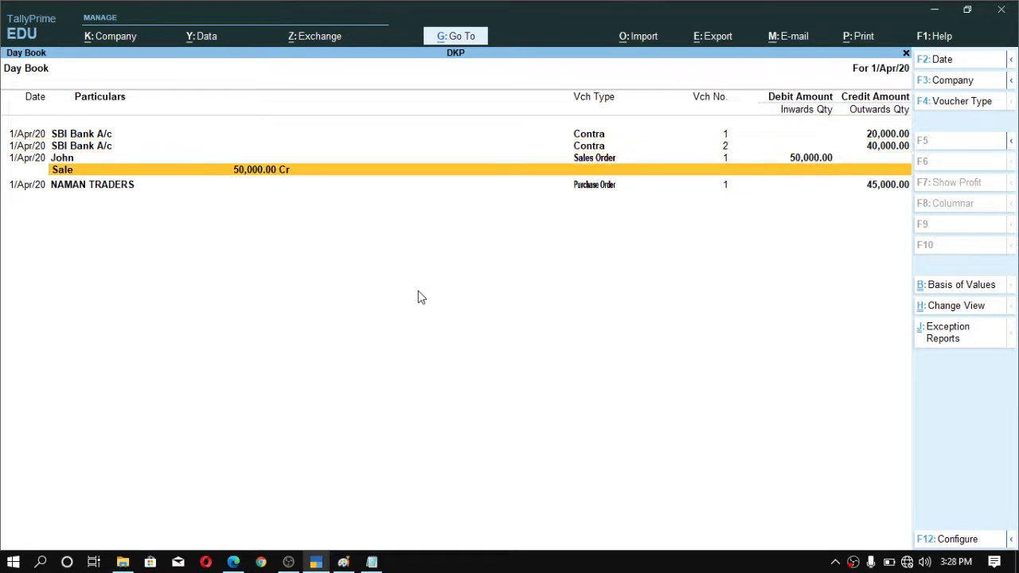
pyautogui.press('Up')
pyautogui.press('Down')
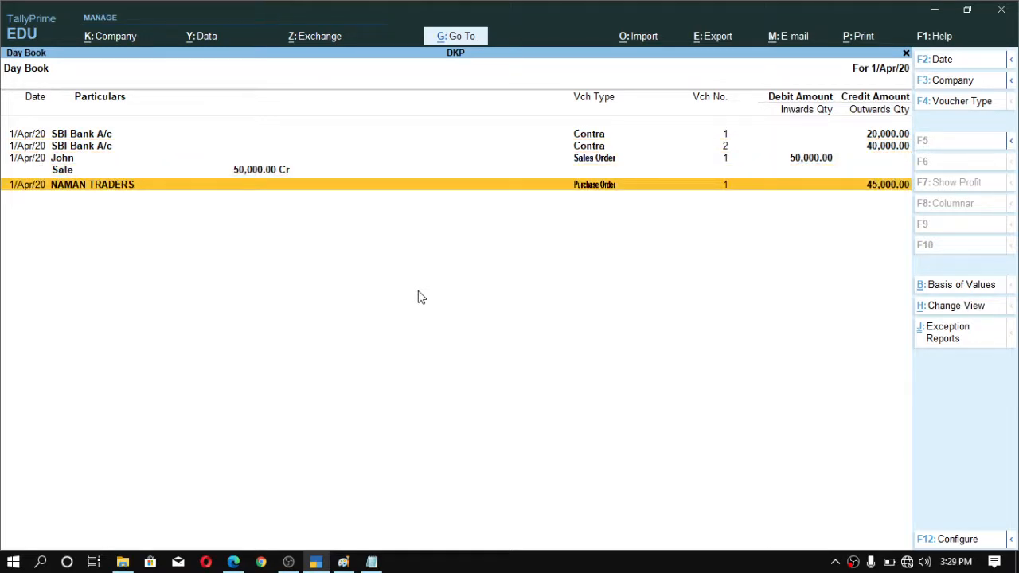
pyautogui.hotkey('shift', 'Return')
pyautogui.press('Down')
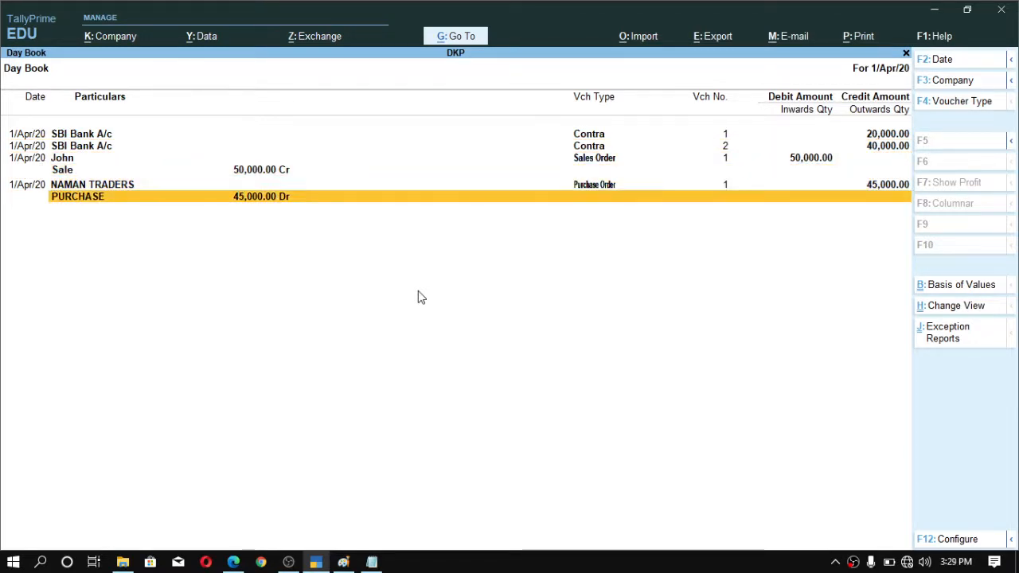
pyautogui.press('Up')
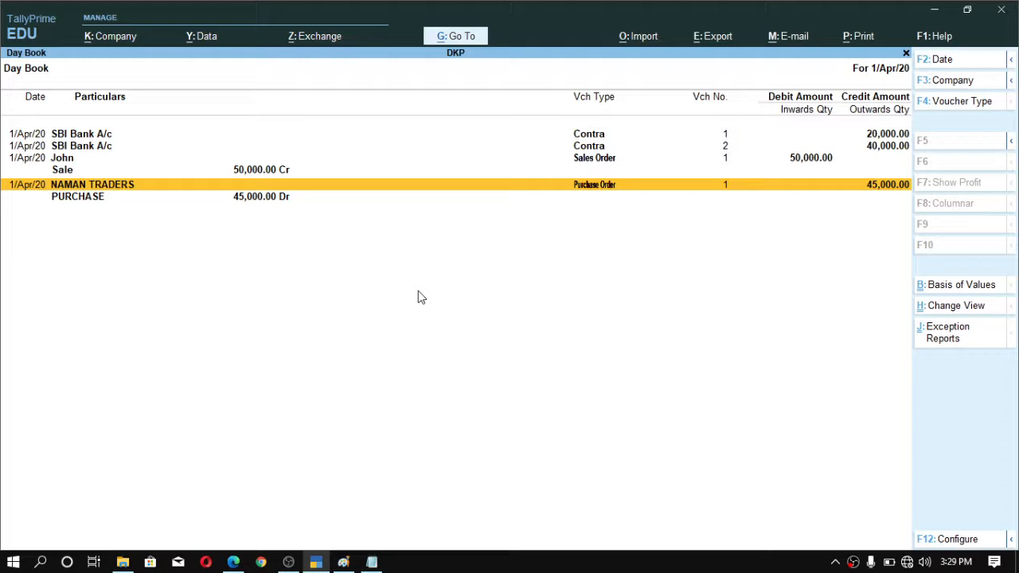
# Switch to Paint and read the note on selecting entries upward or downward, highlighting parts of its text
pyautogui.hotkey('alt', 'Tab')
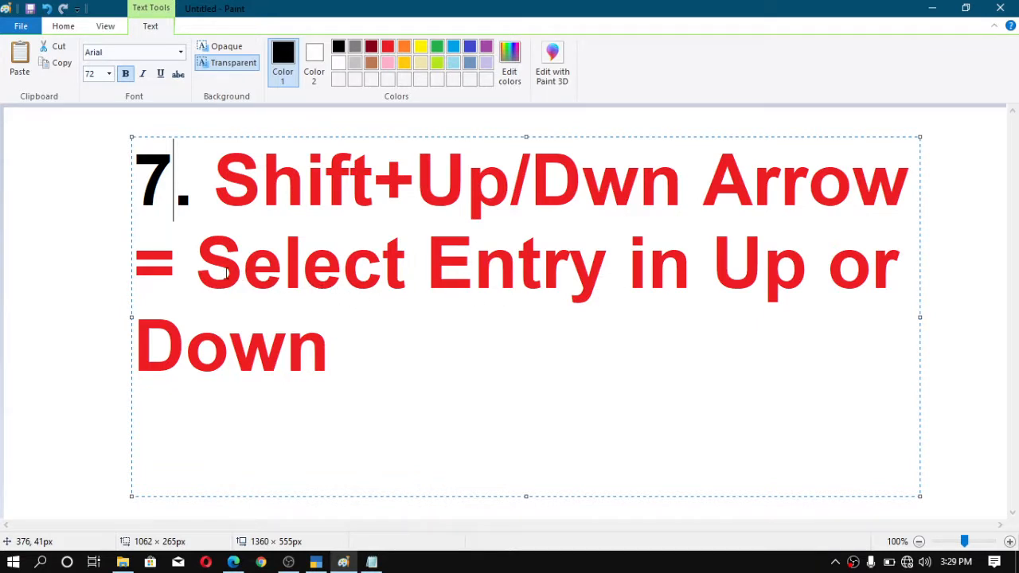
pyautogui.click(205, 269)
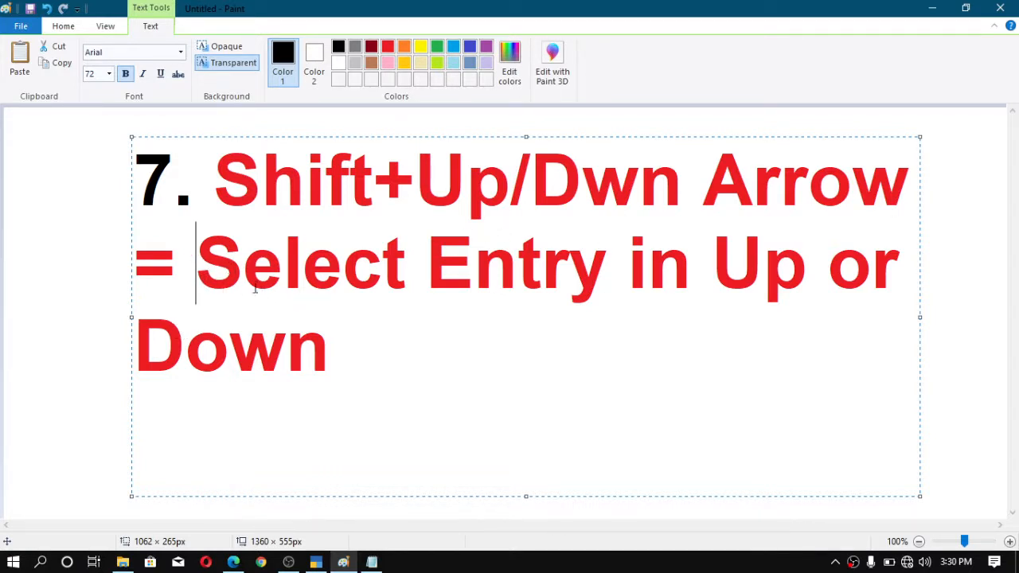
pyautogui.hotkey('shift', 'Right')
pyautogui.hotkey('shift', 'Right')
pyautogui.hotkey('shift', 'Right')
pyautogui.hotkey('shift', 'Right')
pyautogui.hotkey('shift', 'Right')
pyautogui.hotkey('shift', 'Right')
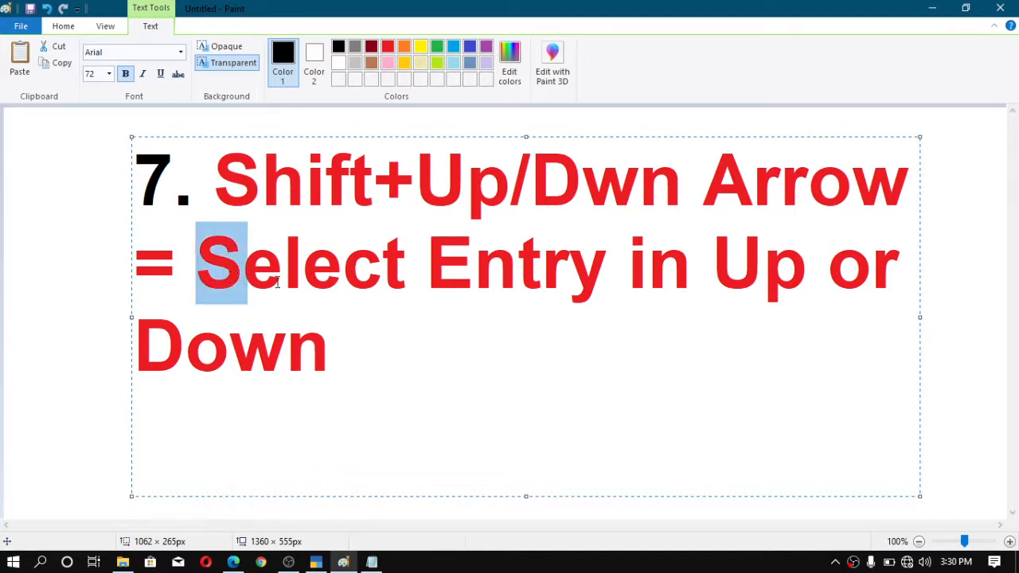
pyautogui.click(268, 291)
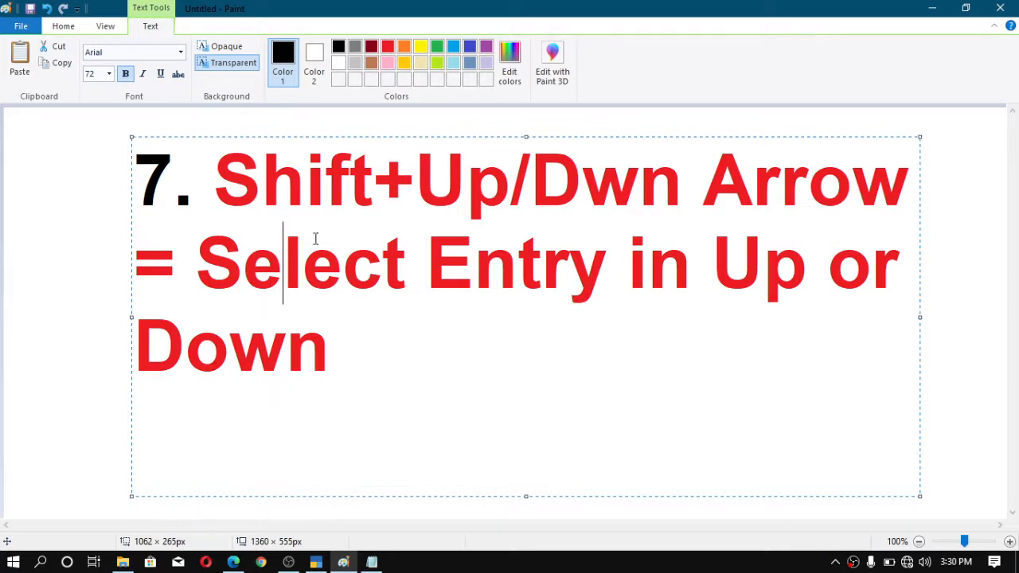
pyautogui.moveTo(220, 182); pyautogui.dragTo(719, 218)
pyautogui.click(416, 225)
# Switch back to TallyPrime and return the Day Book to its condensed view without entry details
pyautogui.click(315, 562)
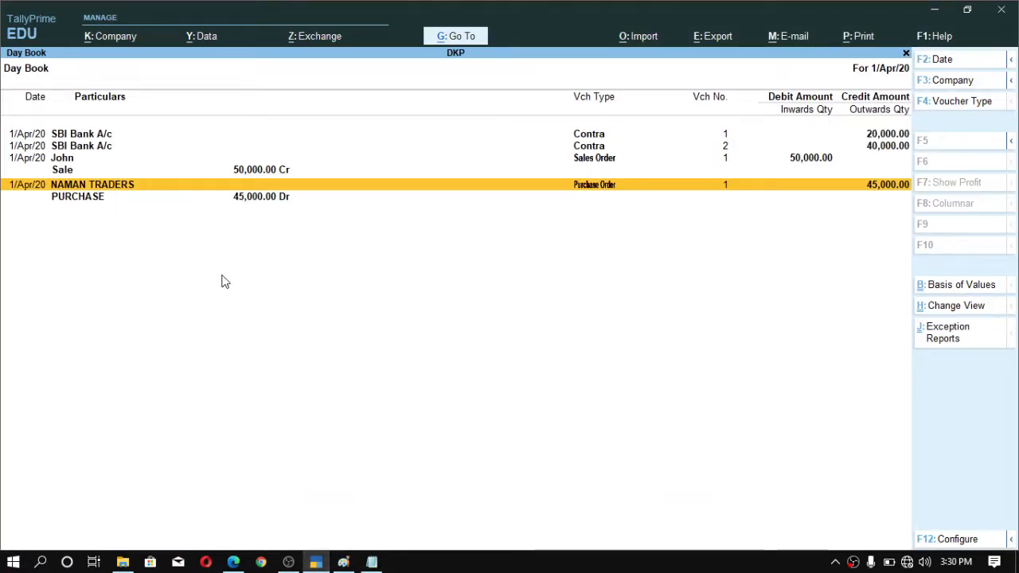
pyautogui.press('alt')
pyautogui.hotkey('alt', 'F1')
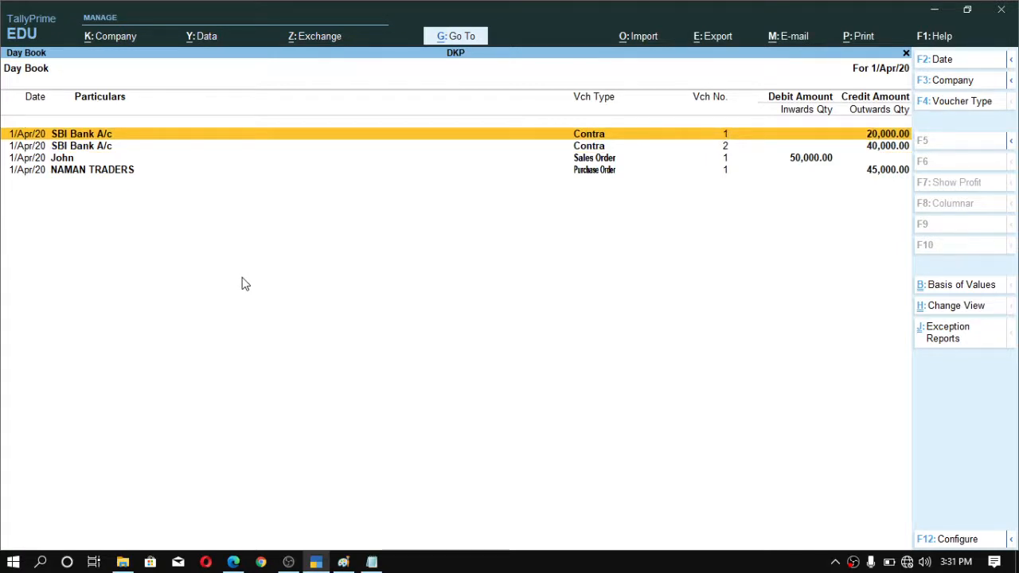
# Select the Day Book entries downward from the first SBI Bank A/c entry through NAMAN TRADERS
pyautogui.press('Down')
pyautogui.press('Up')
pyautogui.hotkey('shift', 'Down')
pyautogui.hotkey('shift', 'Down')
pyautogui.hotkey('shift', 'Down')
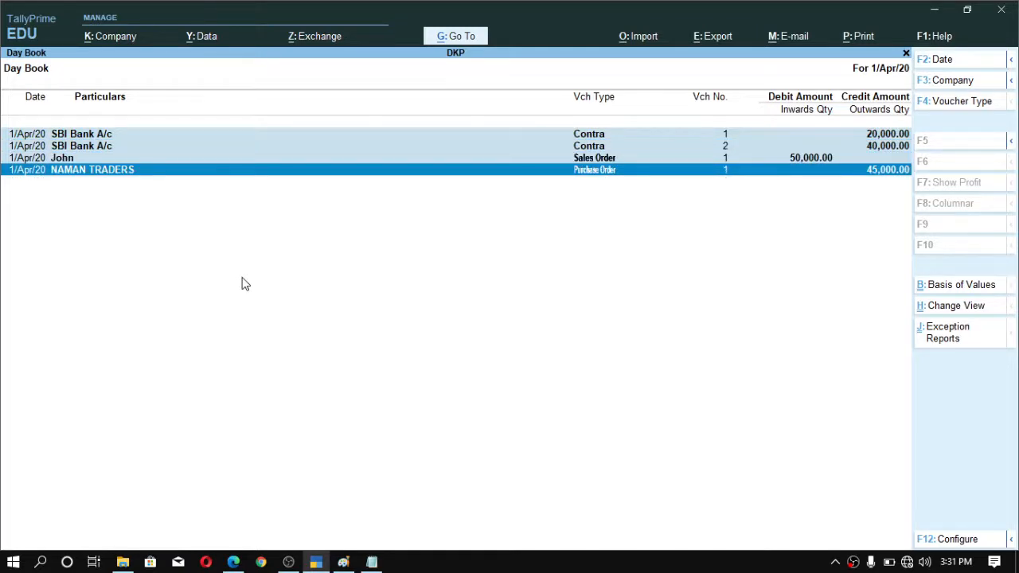
# Shrink the selection upward to the first SBI Bank A/c entry and extend it down to NAMAN TRADERS again
pyautogui.hotkey('shift', 'Up')
pyautogui.hotkey('shift', 'Up')
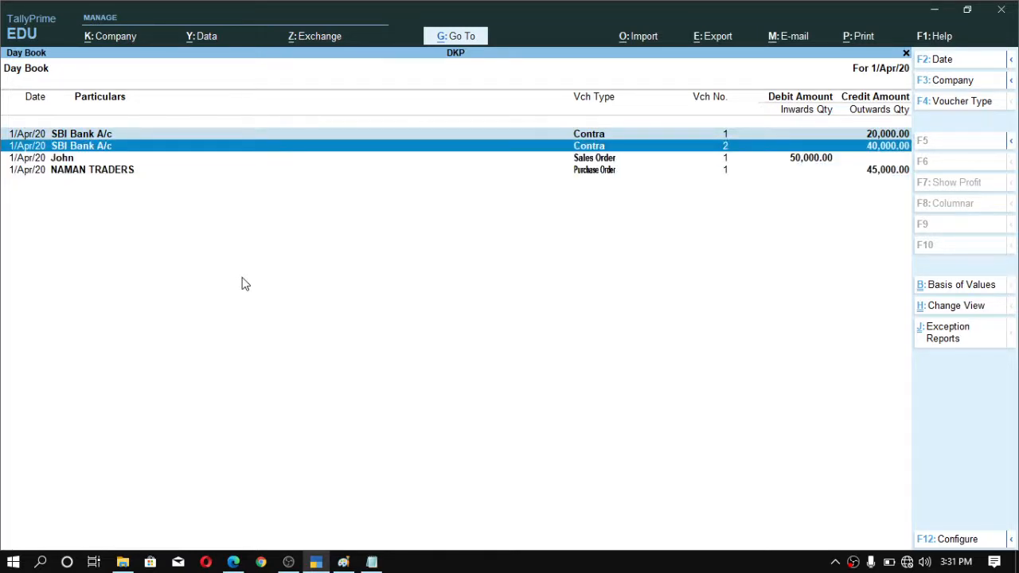
pyautogui.hotkey('shift', 'Up')
pyautogui.hotkey('shift', 'Down')
pyautogui.hotkey('shift', 'Down')
pyautogui.hotkey('shift', 'Down')
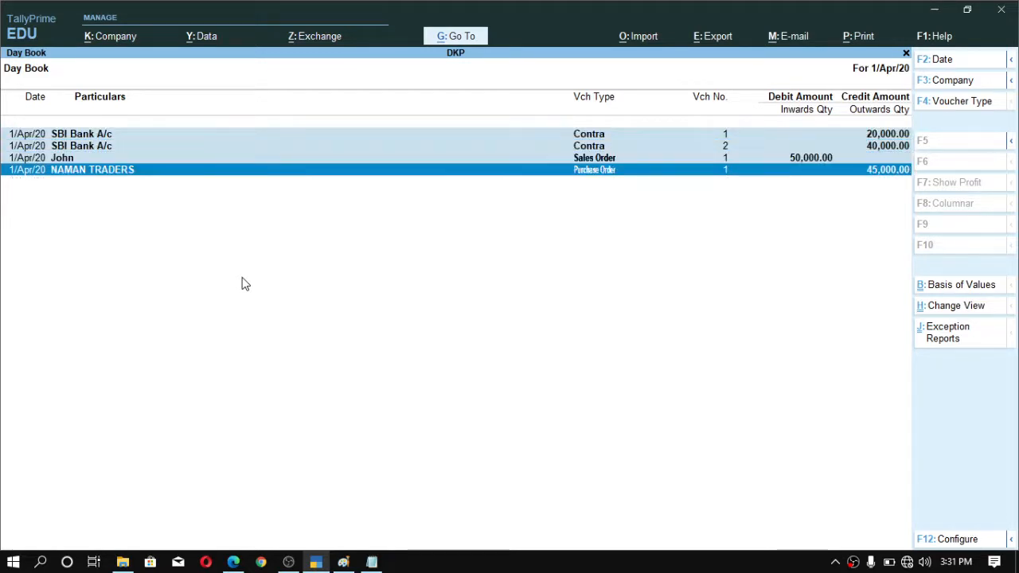
# Clear the selection and select the entries upward from NAMAN TRADERS to the first SBI Bank A/c entry
pyautogui.hotkey('ctrl', 'space')
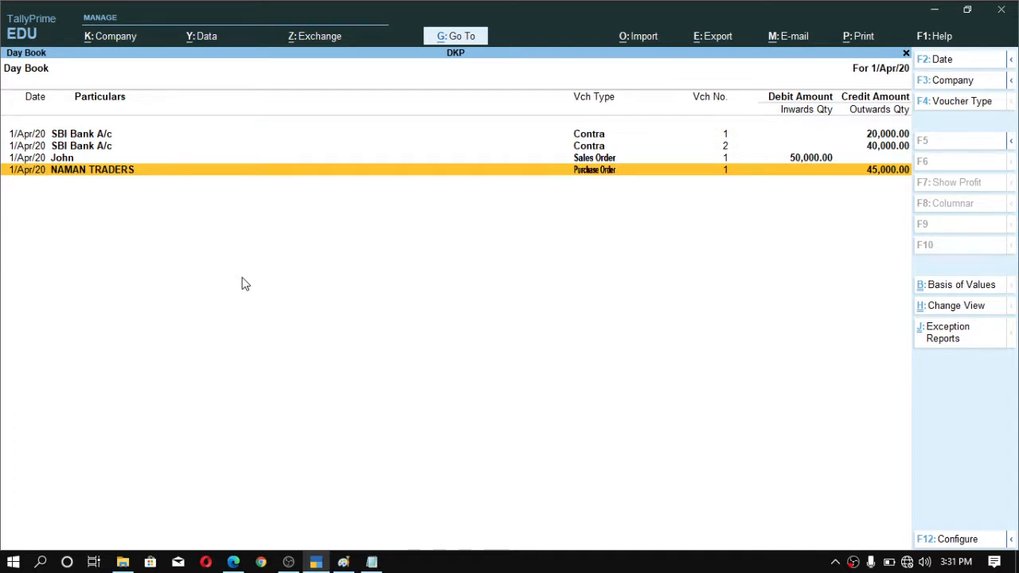
pyautogui.hotkey('shift', 'Up')
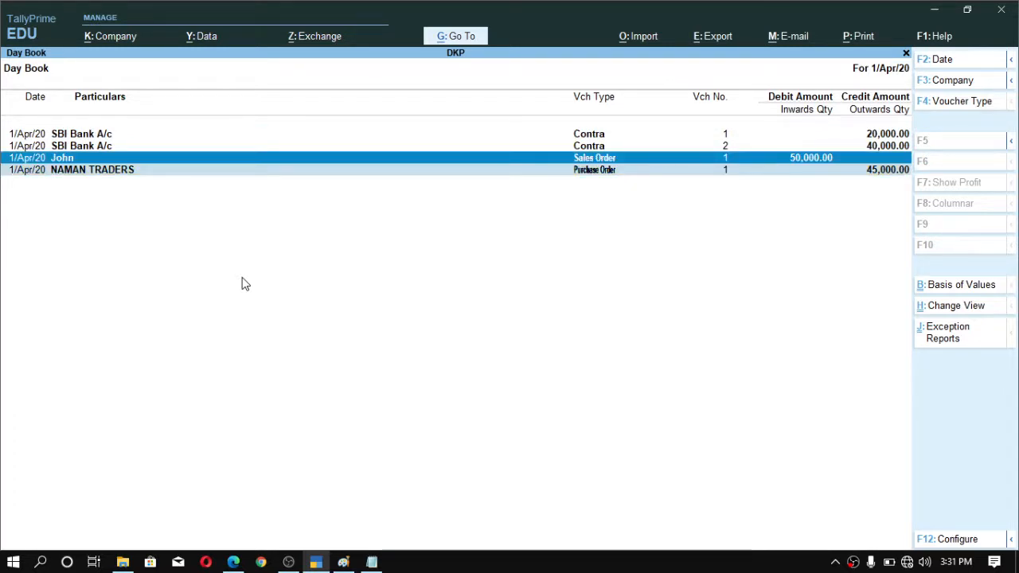
pyautogui.hotkey('shift', 'Up')
pyautogui.hotkey('shift', 'Up')
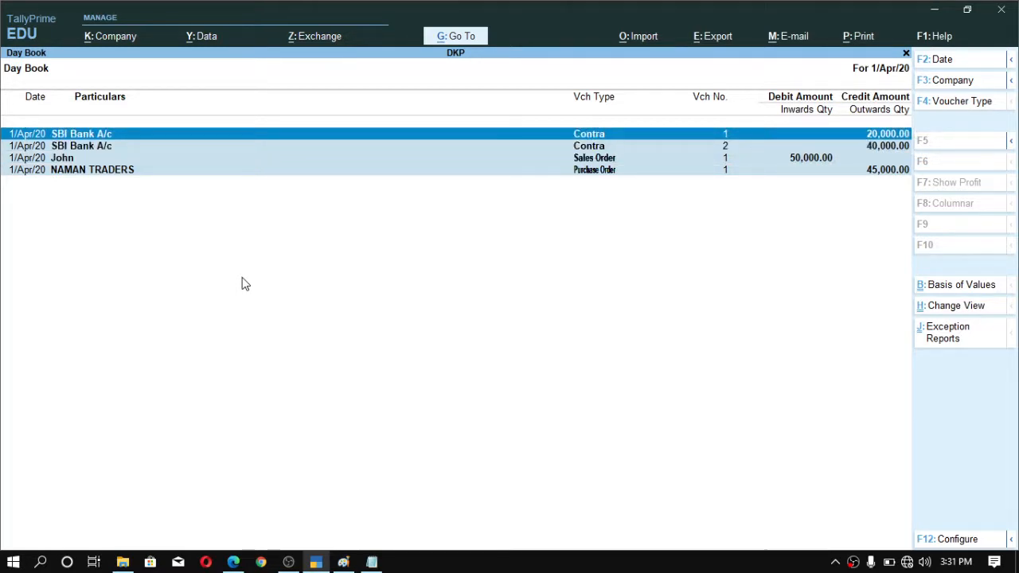
# Read the note on selecting all entries in Paint, and select every Day Book entry at once in TallyPrime
pyautogui.hotkey('alt', 'Tab')
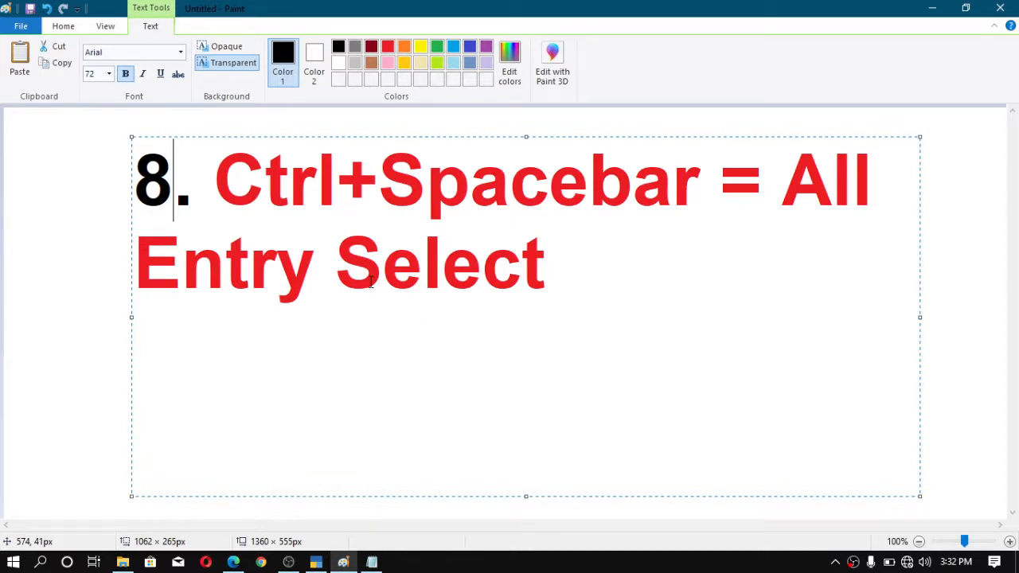
pyautogui.click(313, 563)
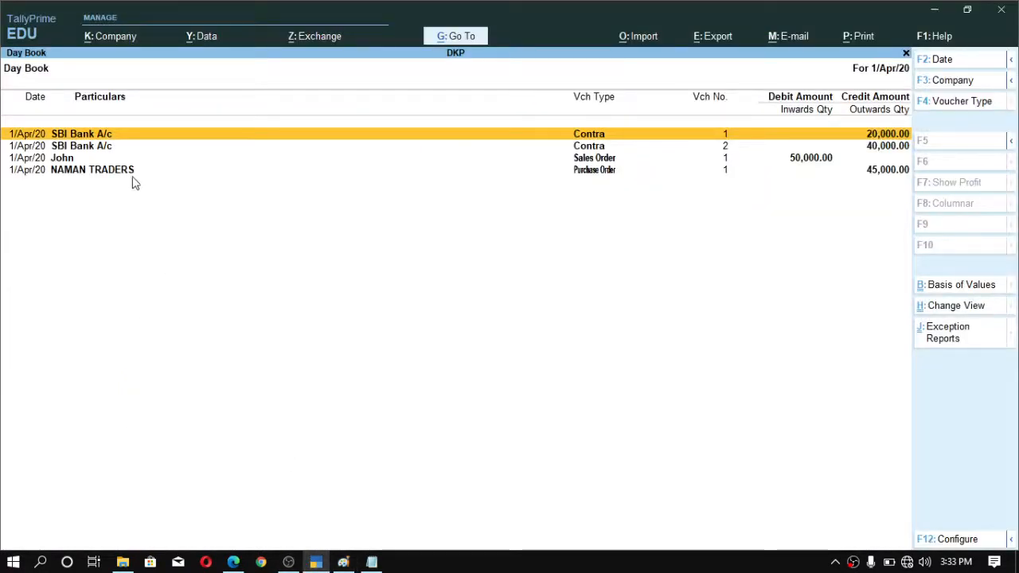
pyautogui.press('Down')
pyautogui.press('Up')
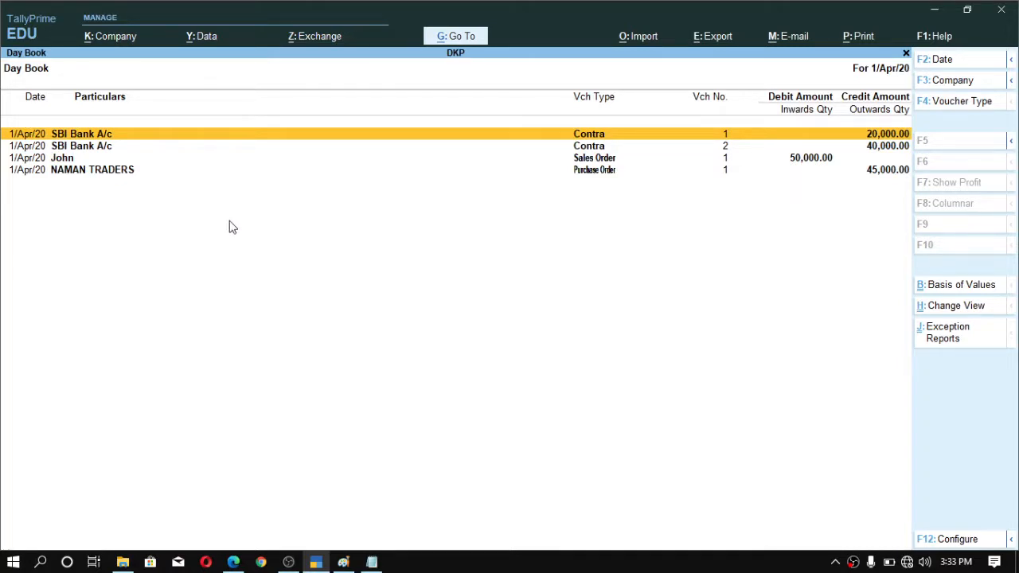
pyautogui.hotkey('ctrl', 'space')
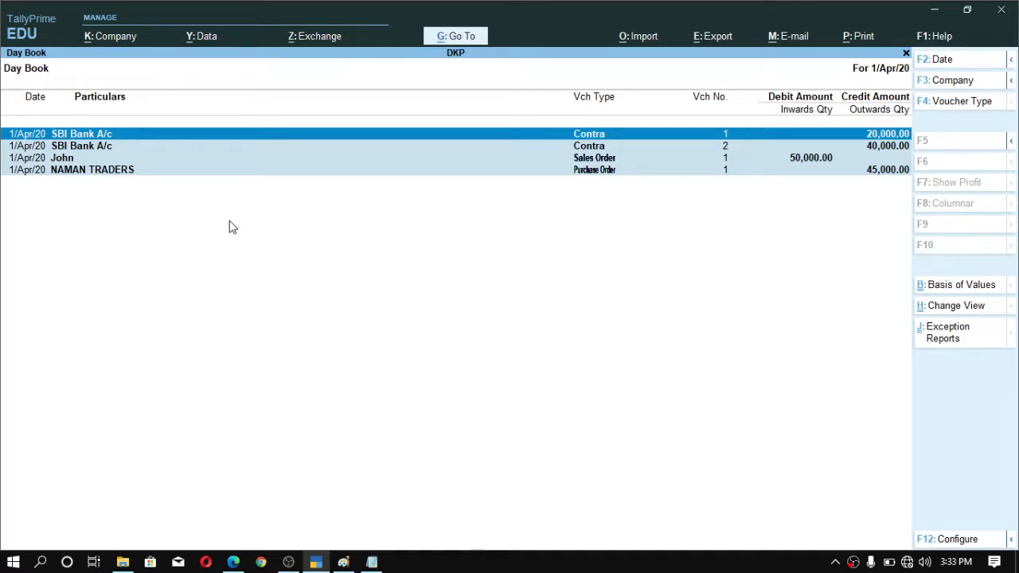
# Clear the full selection and mark the two SBI Bank A/c contra entries and the Sales Order entry one by one
pyautogui.press('space')
pyautogui.hotkey('ctrl', 'space')
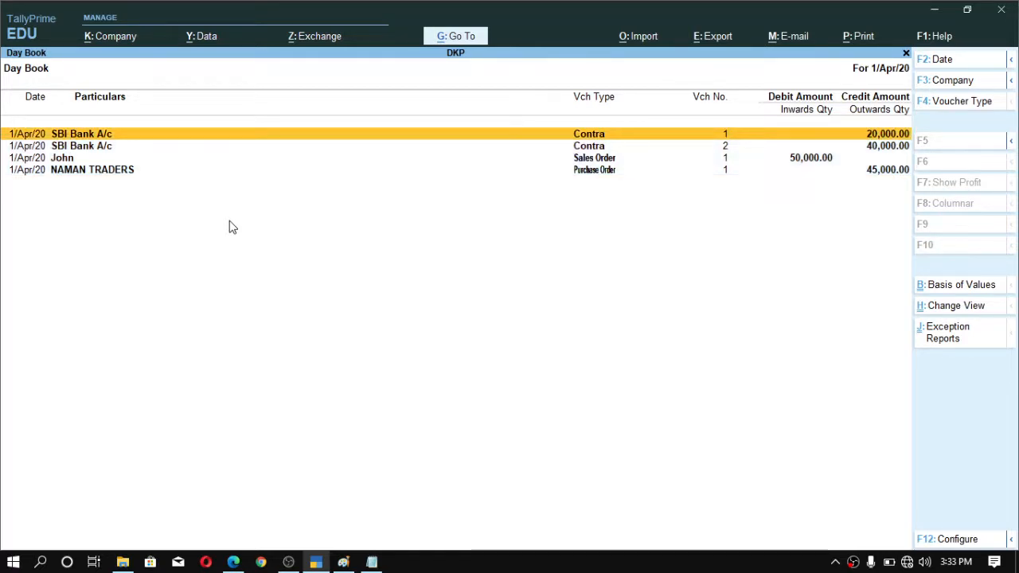
pyautogui.press('space')
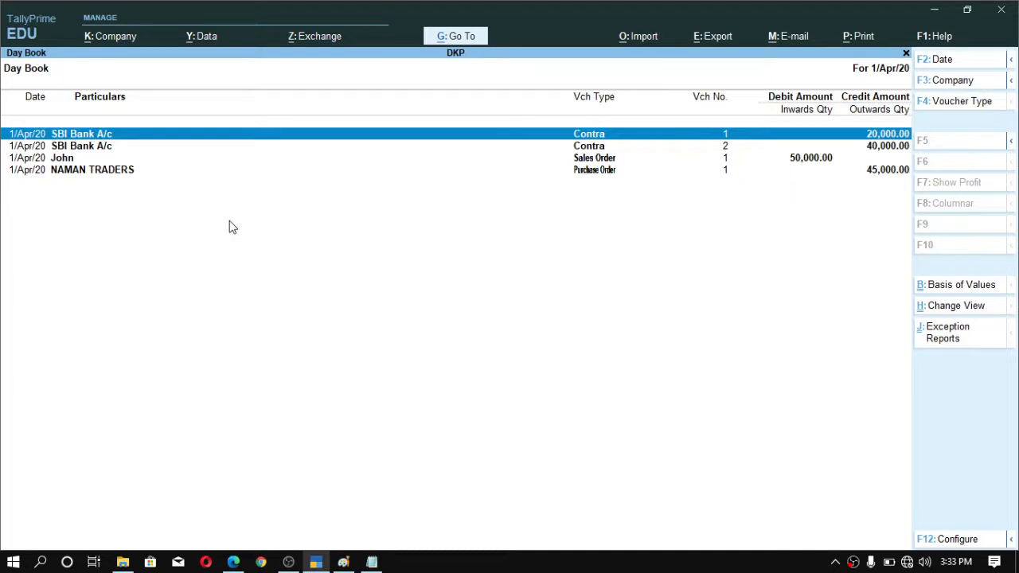
pyautogui.press('Down')
pyautogui.press('space')
pyautogui.press('Down')
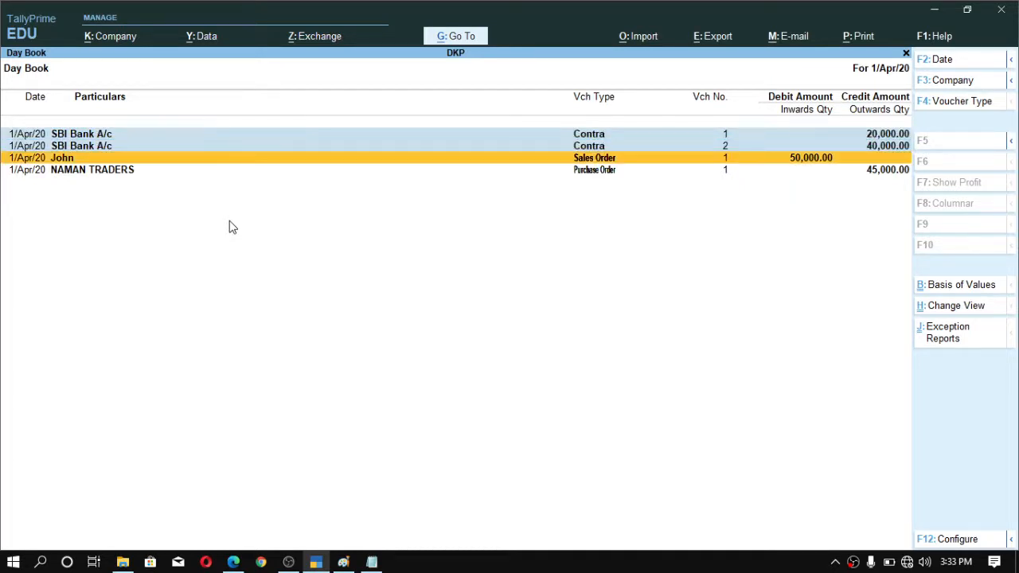
pyautogui.press('space')
pyautogui.press('Down')
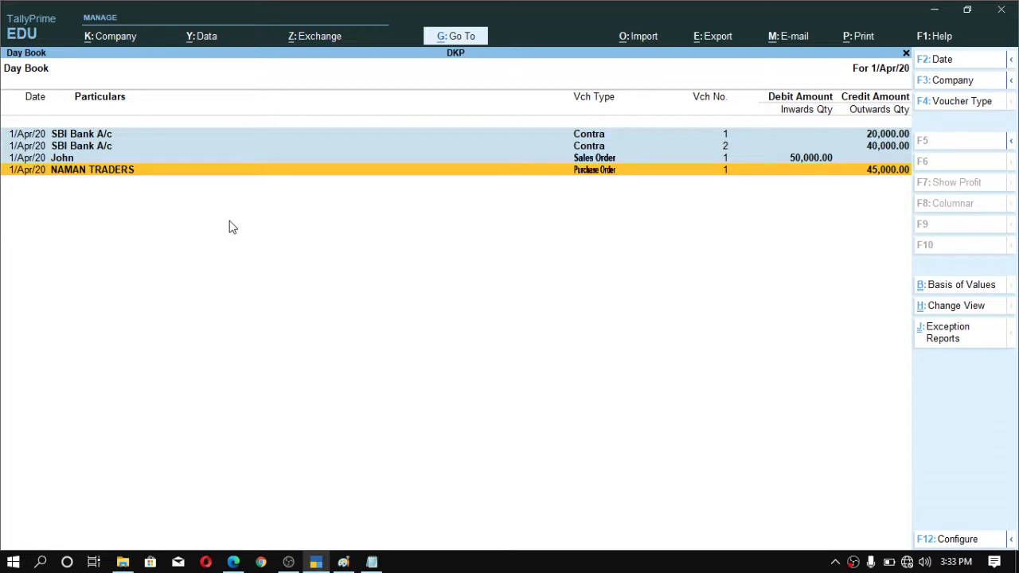
# Clear the Day Book selection and highlight the shortcut for repeating the previous narration in note 9 in Paint
pyautogui.press('Escape')
pyautogui.press('ctrl')
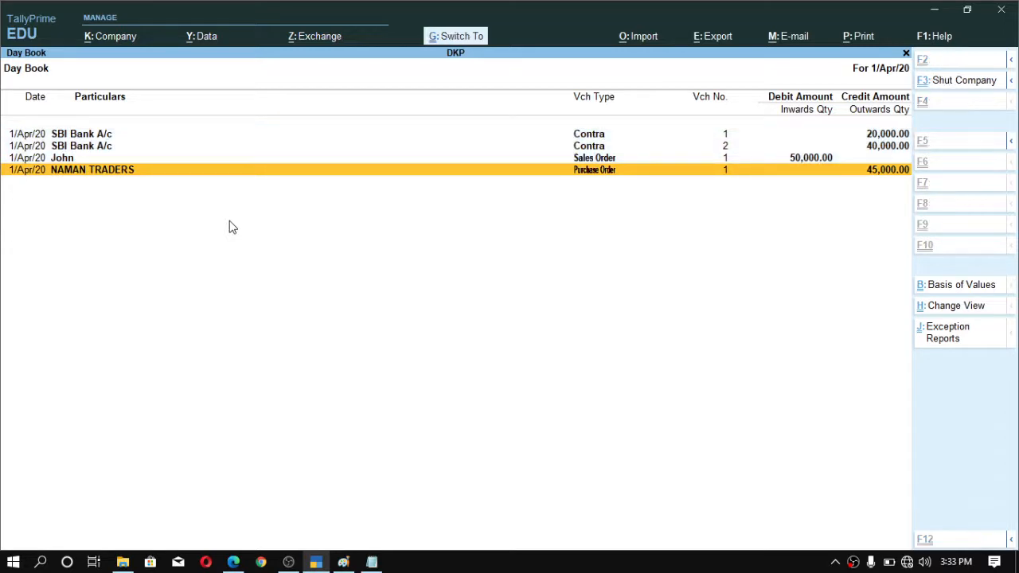
pyautogui.hotkey('ctrl', 'a')
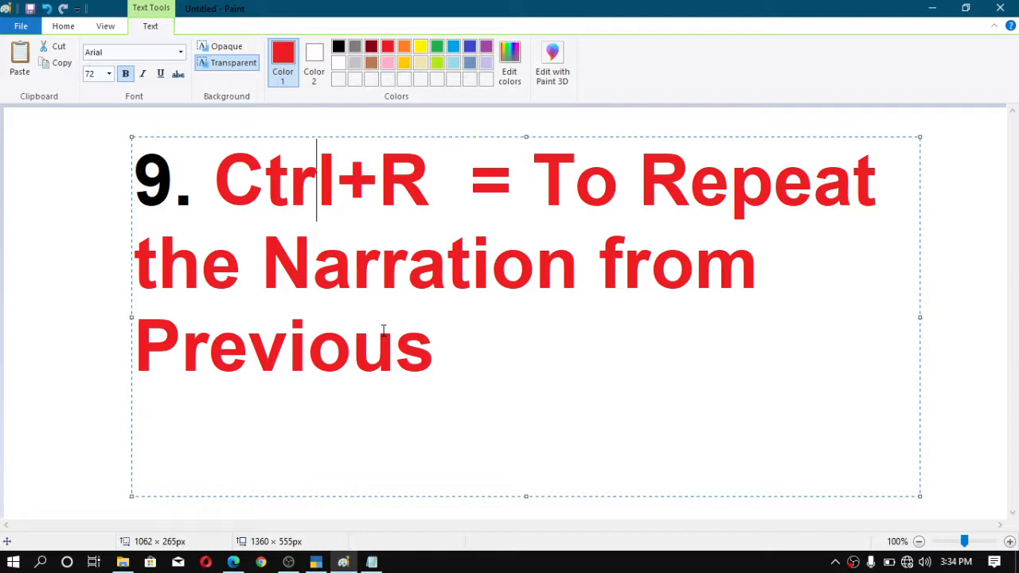
pyautogui.moveTo(429, 191); pyautogui.dragTo(213, 191)
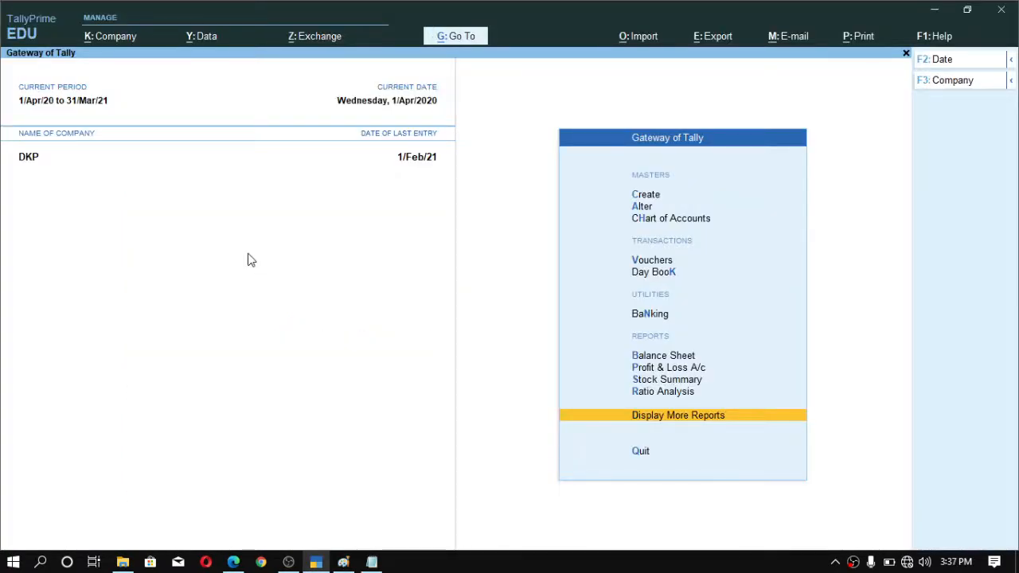
# Open contra voucher 1 from the Day Book in TallyPrime and advance through its existing entries to the narration
pyautogui.press('Return')
pyautogui.press('d')
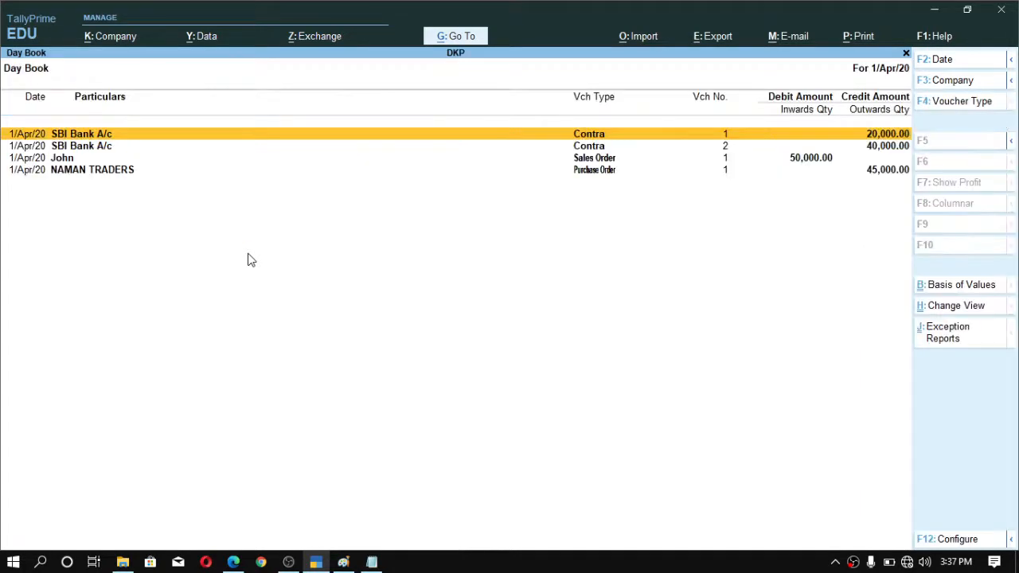
pyautogui.press('Return')
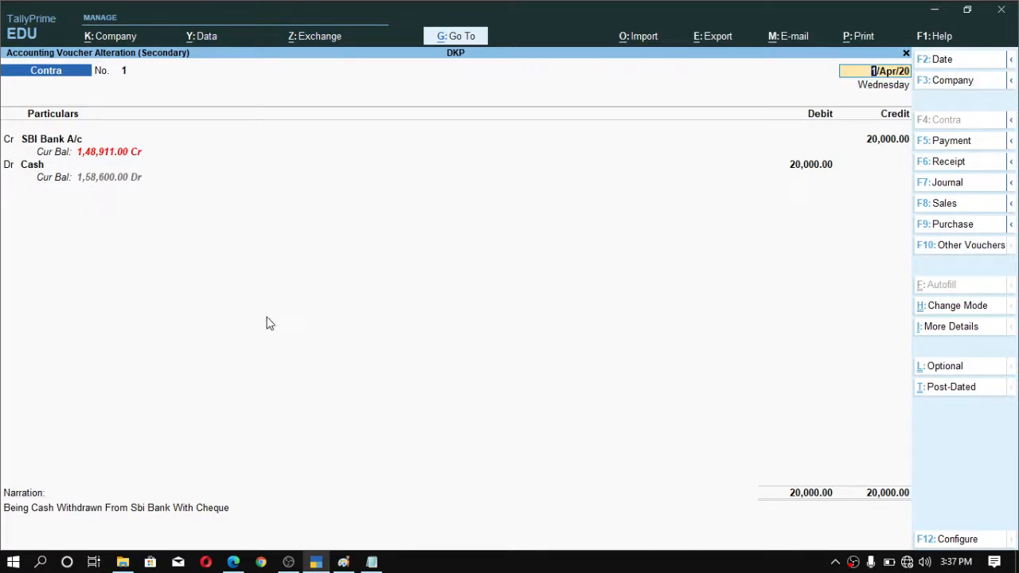
pyautogui.press('Return')
pyautogui.press('Return')
pyautogui.press('Return')
pyautogui.press('Return')
pyautogui.press('Return')
pyautogui.press('Return')
pyautogui.press('Return')
pyautogui.press('Return')
pyautogui.press('Return')
pyautogui.press('Return')
pyautogui.press('Return')
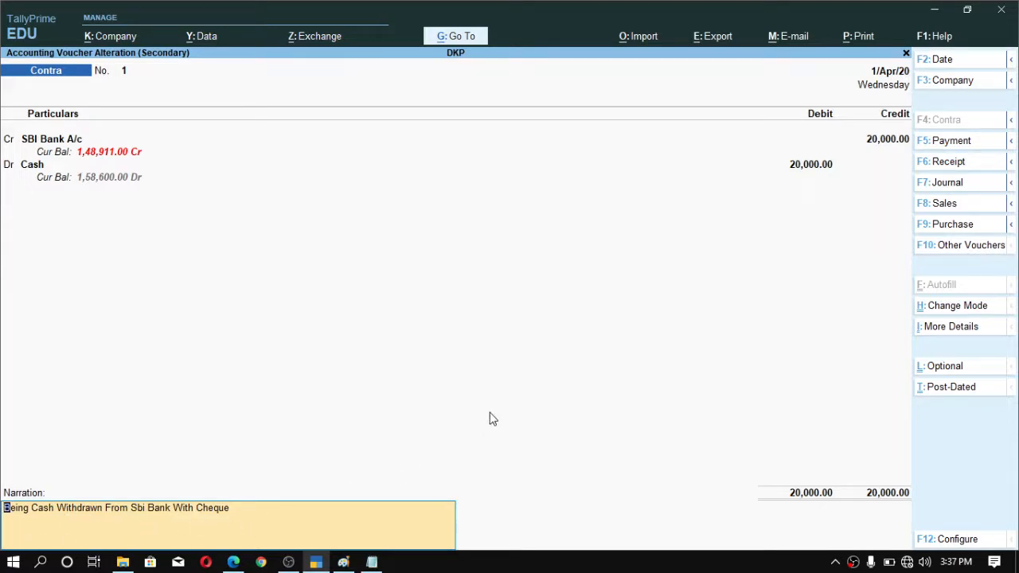
# Accept the contra voucher without printing its cheque and return to the Gateway of Tally
pyautogui.press('ctrl')
pyautogui.hotkey('ctrl', 'a')
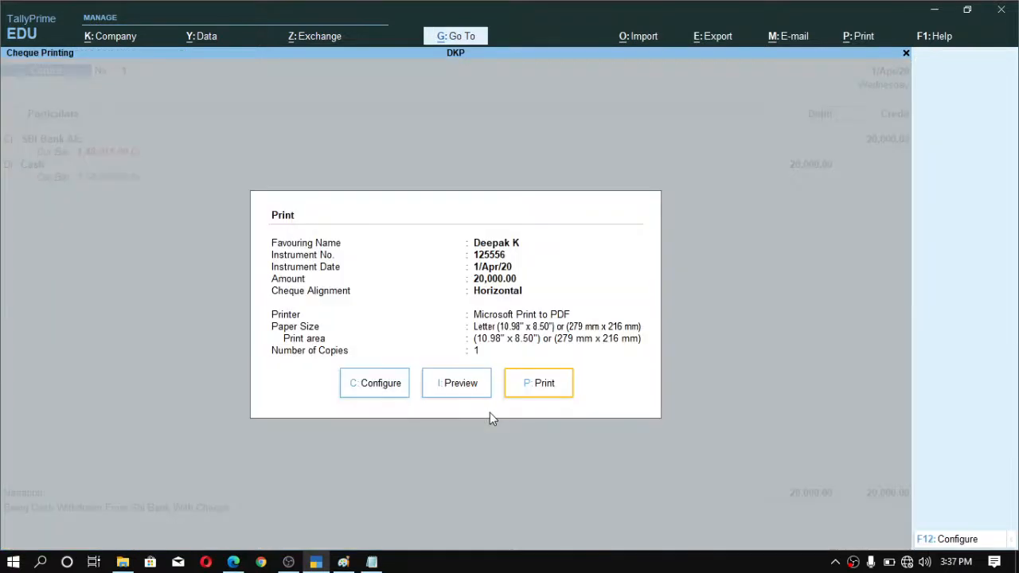
pyautogui.press('Escape')
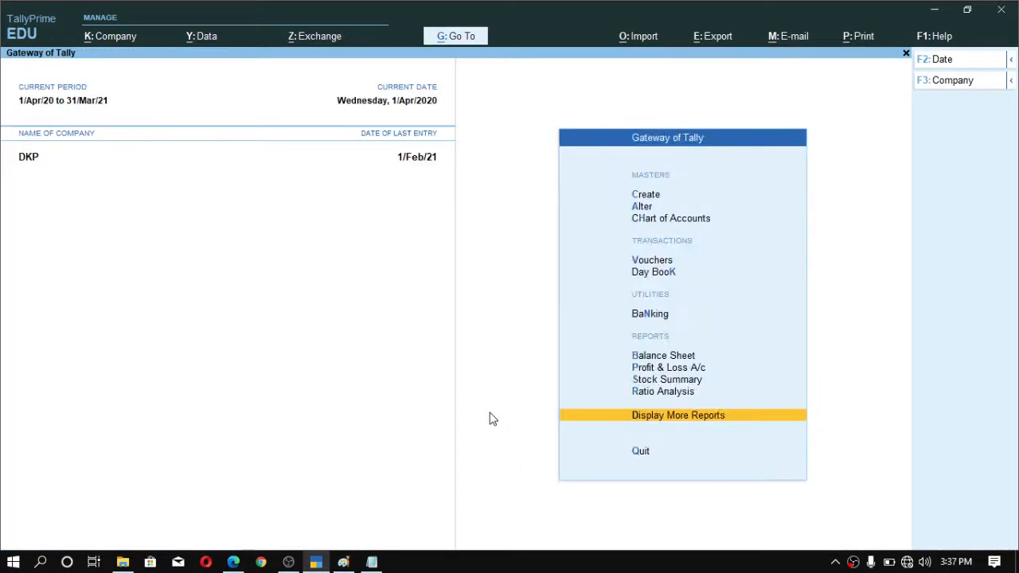
pyautogui.press('Escape')
pyautogui.press('Escape')
# Start a new contra voucher dated 1/Apr/20 and credit SBI Bank A/c with 7,000
pyautogui.press('Down')
pyautogui.press('Up')
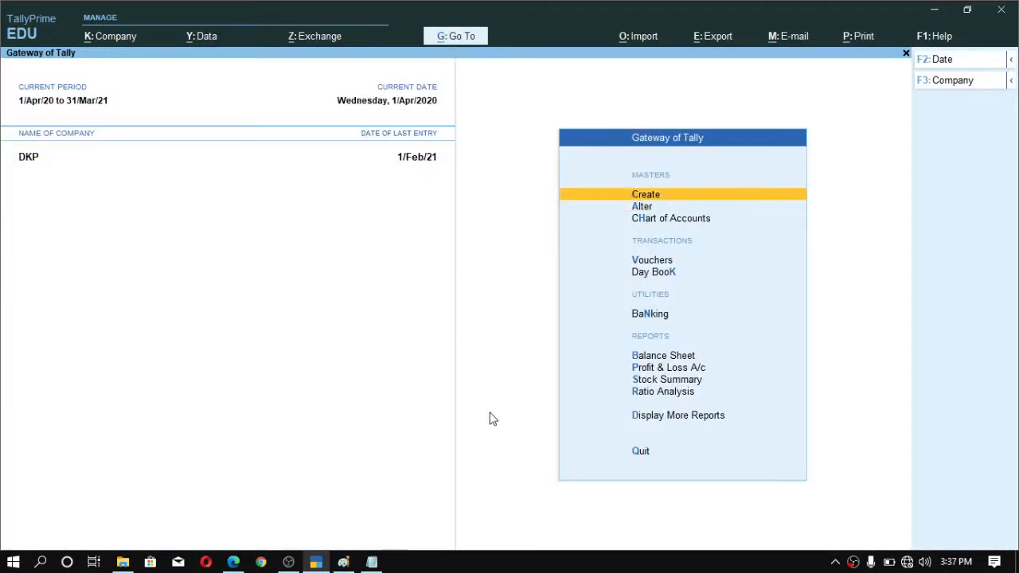
pyautogui.press('Down')
pyautogui.press('Down')
pyautogui.press('Down')
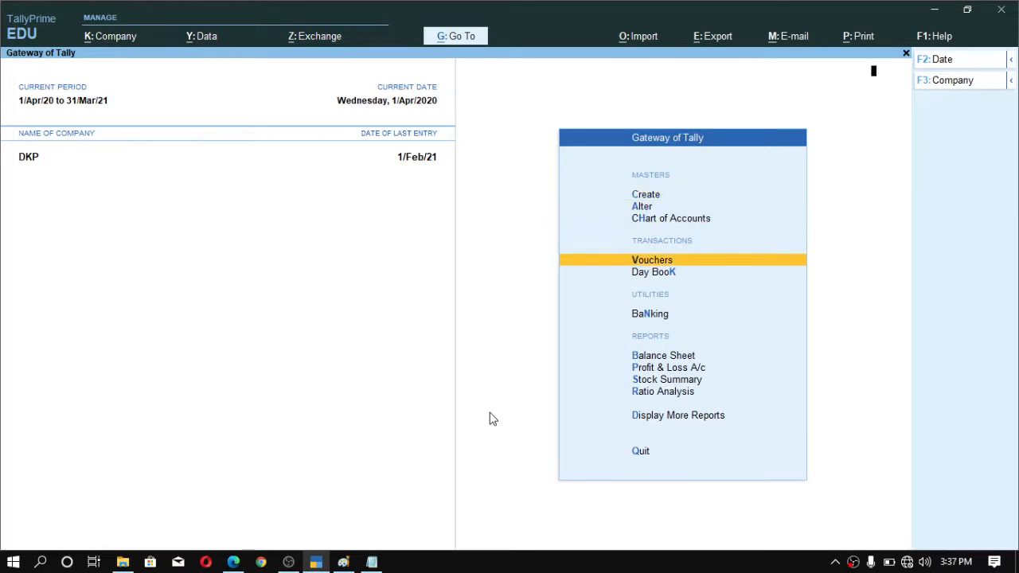
pyautogui.press('Return')
pyautogui.press('Return')
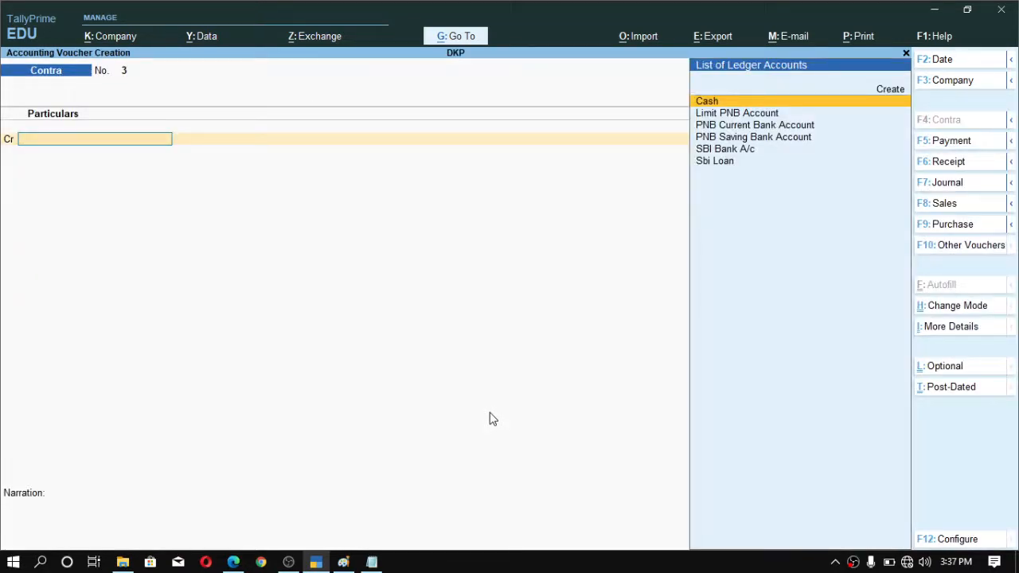
pyautogui.write('S')
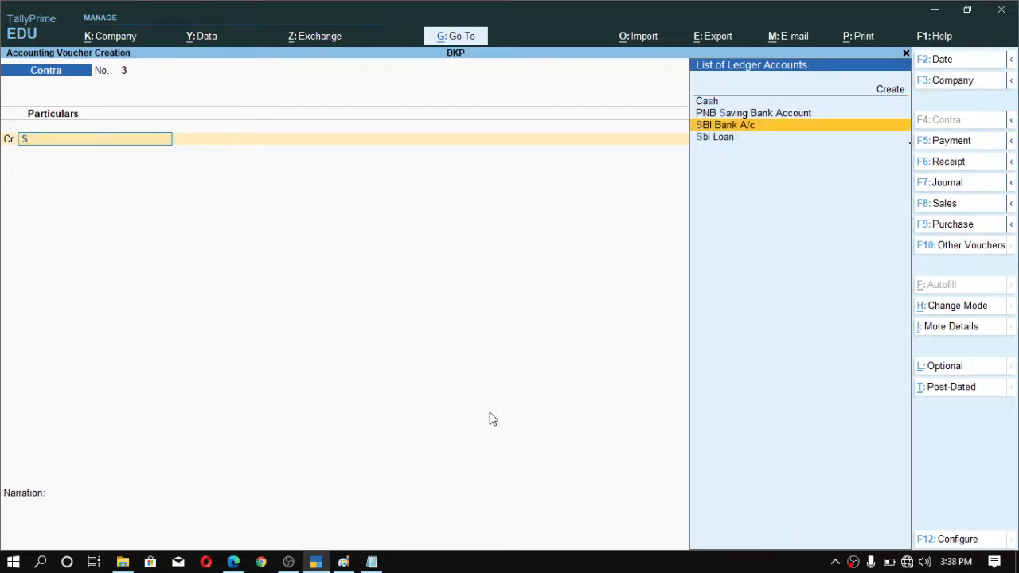
pyautogui.press('Return')
pyautogui.write('7000')
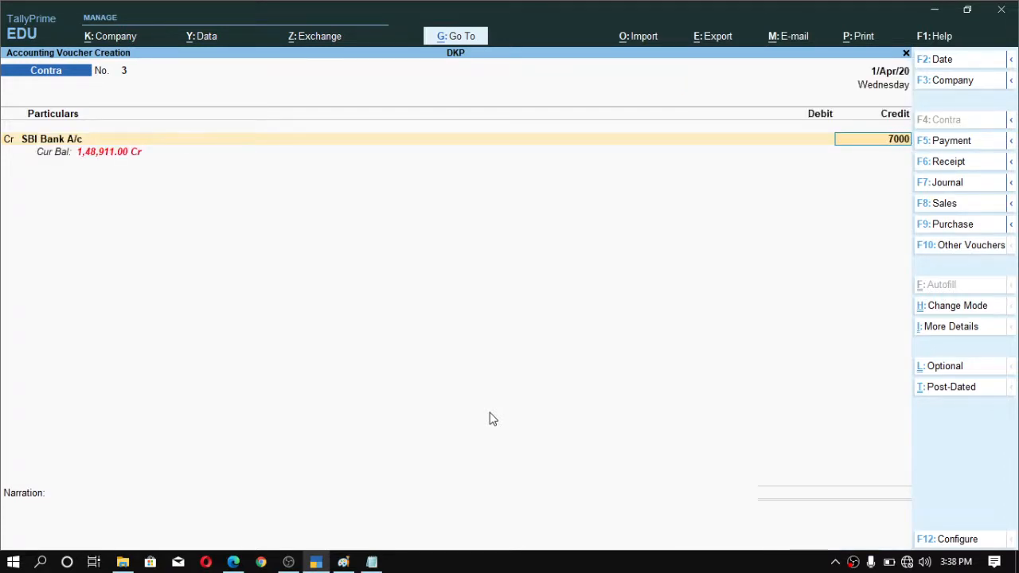
pyautogui.press('Return')
# Complete the SBI Bank A/c cheque allocation by entering the instrument number and leaving the remarks blank
pyautogui.press('Return')
pyautogui.press('Return')
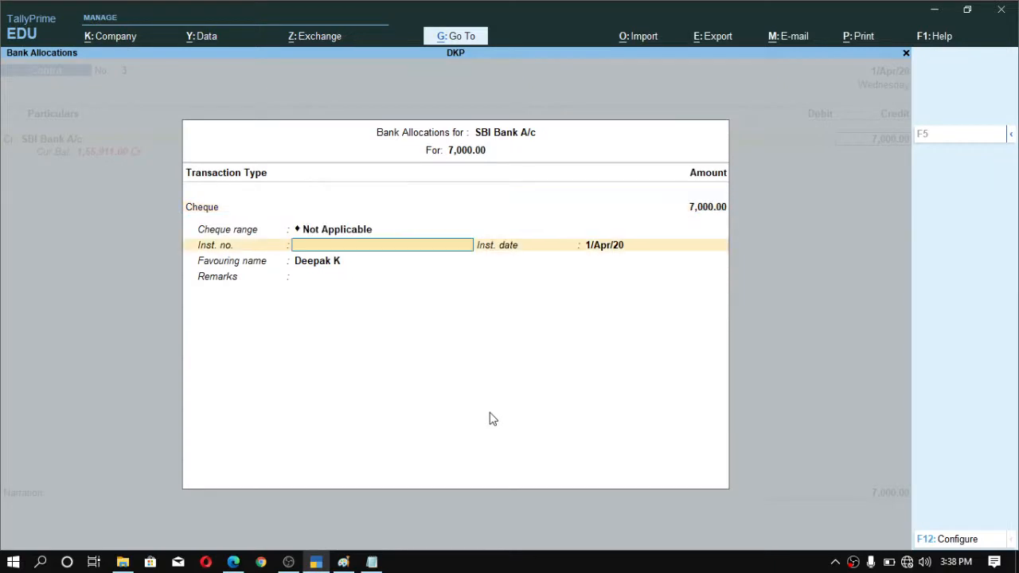
pyautogui.write('213344')
pyautogui.press('Return')
pyautogui.press('Return')
pyautogui.press('Return')
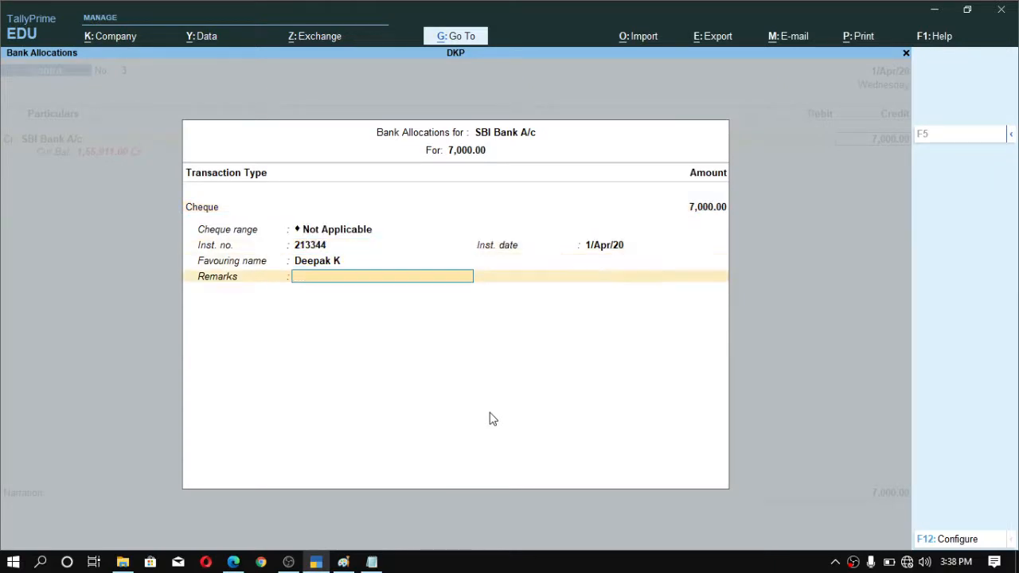
pyautogui.press('Return')
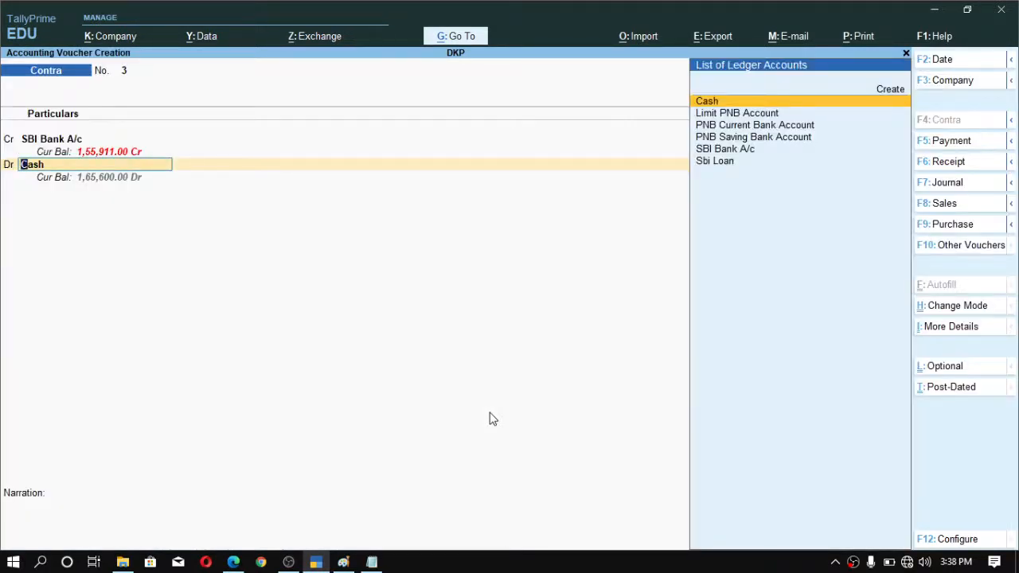
# Debit Cash 7,000 and save the voucher with narration "Being Cash Withdrawn From Sbi Bank With Cheque", skipping cheque printing
pyautogui.press('Return')
pyautogui.press('Return')
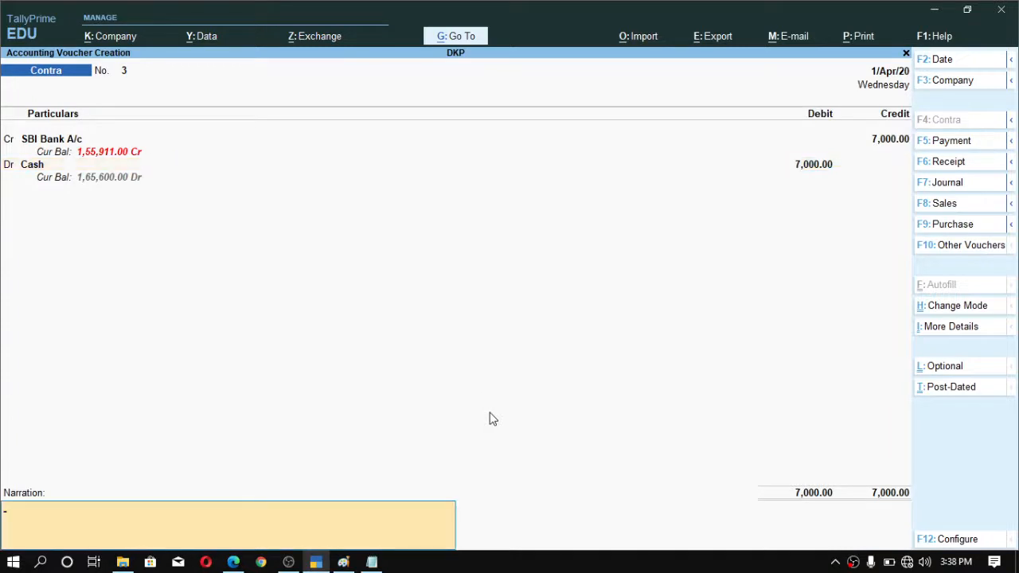
pyautogui.write('Being Cash Withdrawn From Sbi Bank With Cheque')
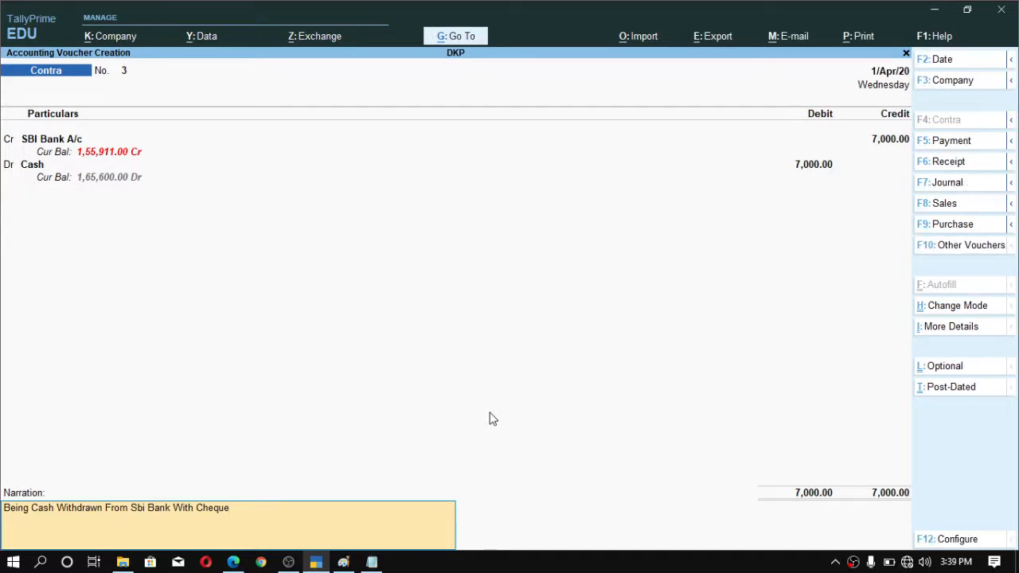
pyautogui.hotkey('ctrl', 'a')
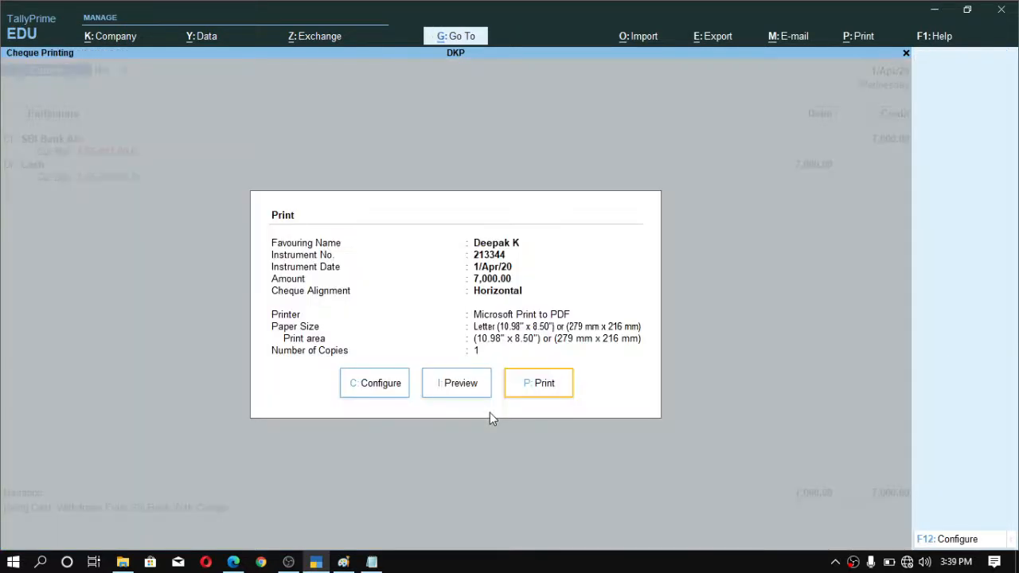
pyautogui.press('Escape')
pyautogui.press('Escape')
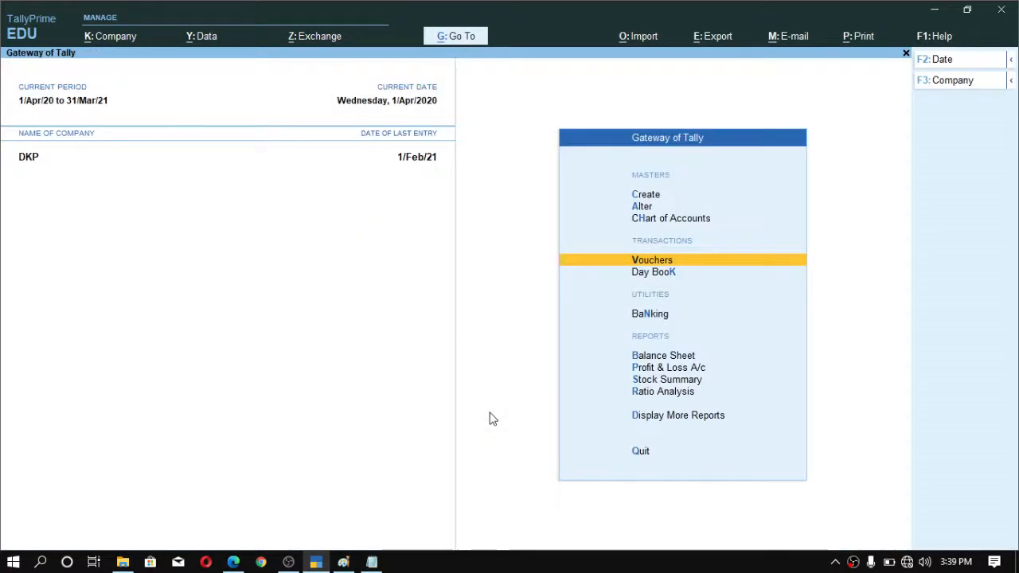
# Open the Sales Order voucher from the Day Book for alteration
pyautogui.press('k')
pyautogui.press('Down')
pyautogui.press('Down')
pyautogui.press('Down')
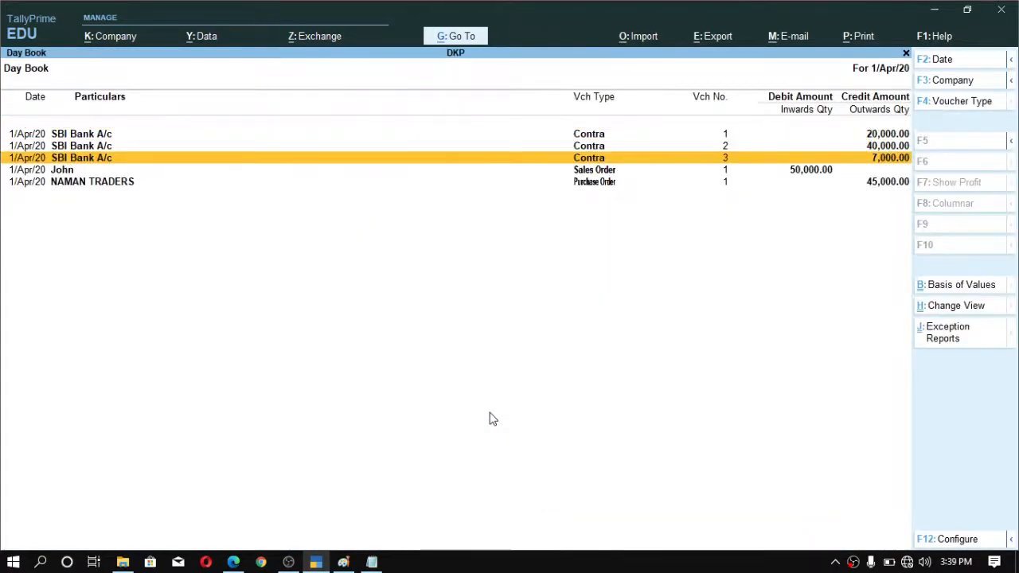
pyautogui.press('Return')
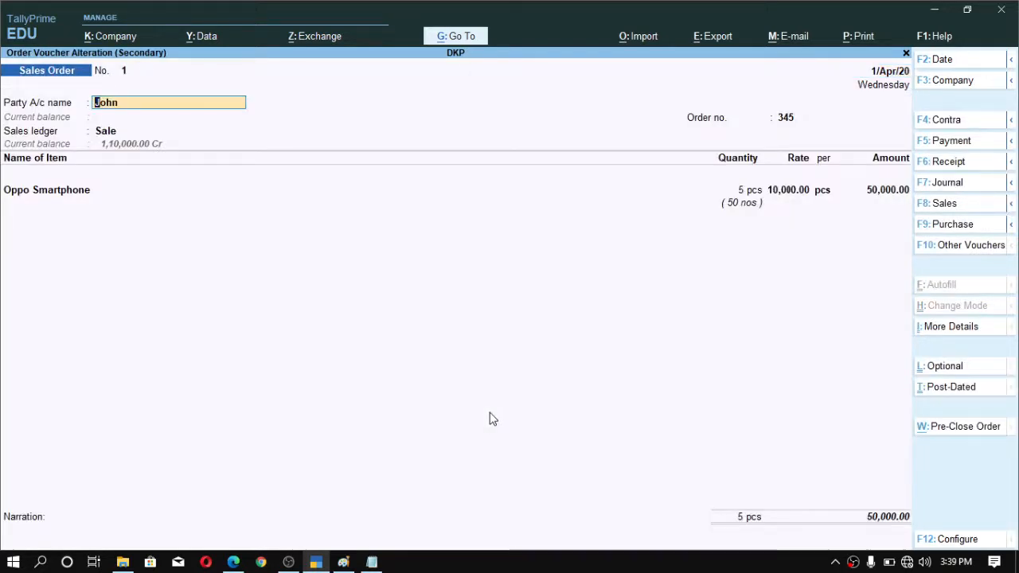
# Advance through the sales order's party, order and Oppo Smartphone allocation details to the narration, keeping the existing entries
pyautogui.press('Return')
pyautogui.press('Return')
pyautogui.press('Return')
pyautogui.press('Return')
pyautogui.press('Return')
pyautogui.press('Return')
pyautogui.press('Return')
pyautogui.press('Return')
pyautogui.press('Return')
pyautogui.press('Return')
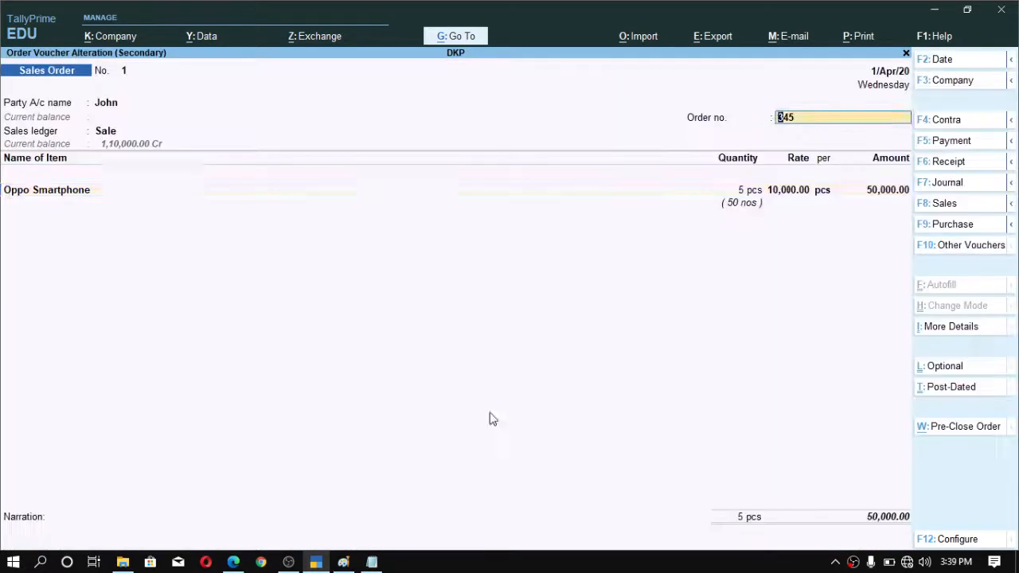
pyautogui.press('Return')
pyautogui.press('Return')
pyautogui.press('Return')
pyautogui.press('Return')
pyautogui.press('Return')
pyautogui.press('Return')
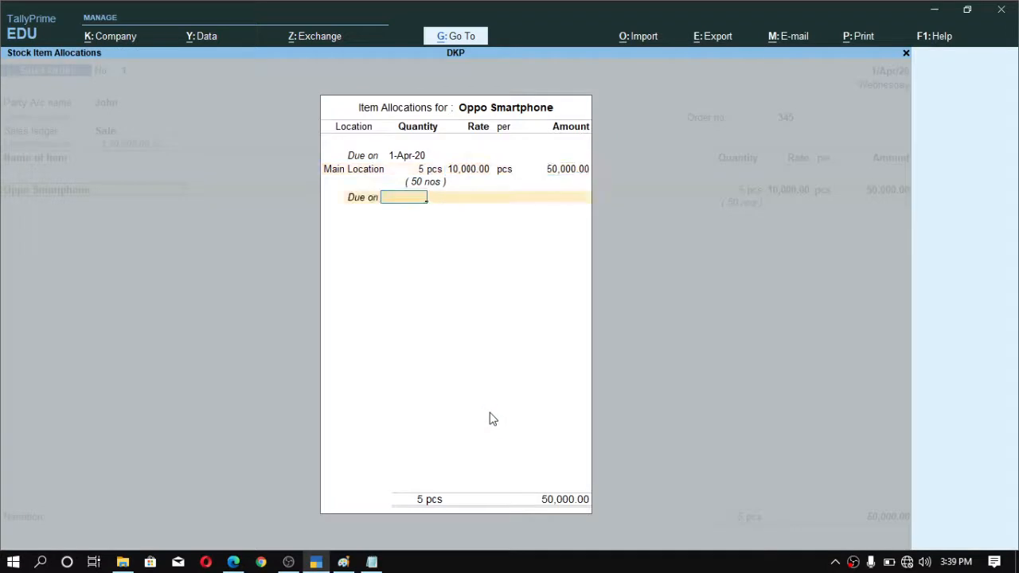
pyautogui.press('Return')
pyautogui.press('Return')
pyautogui.press('Return')
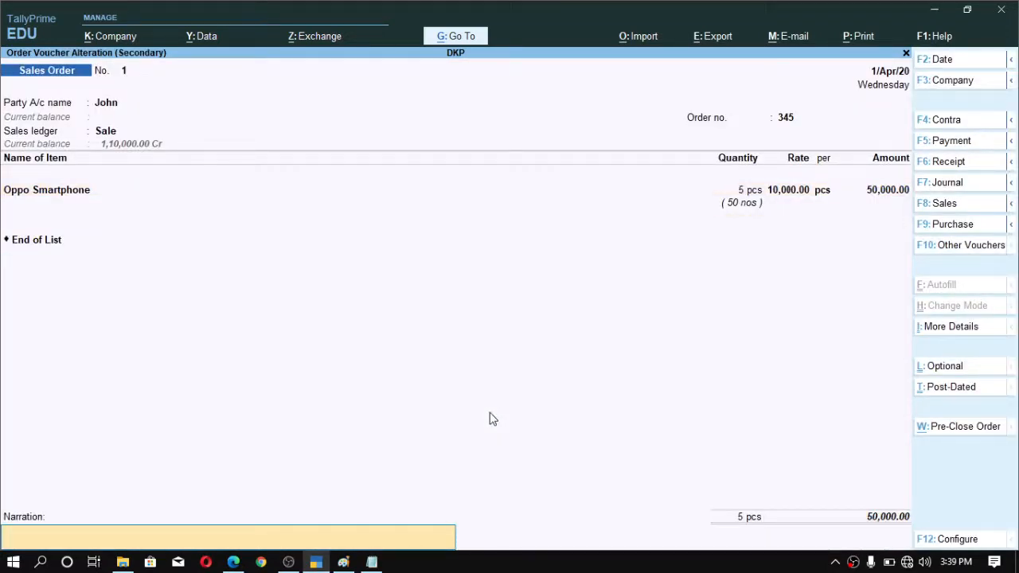
# Save the sales order with the narration "being oreder placed" and return to the Gateway of Tally
pyautogui.write('being')
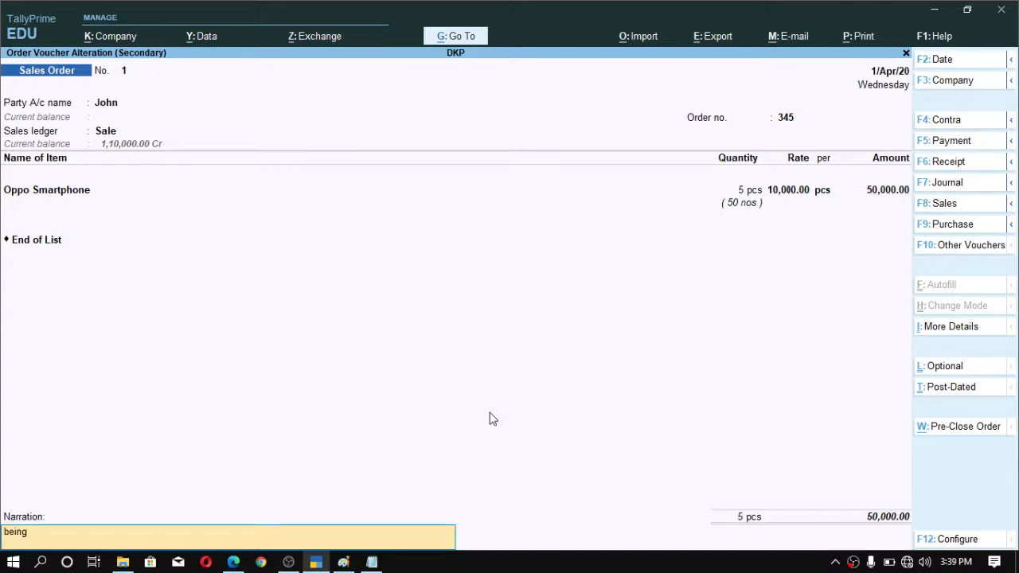
pyautogui.write(' oreder placed')
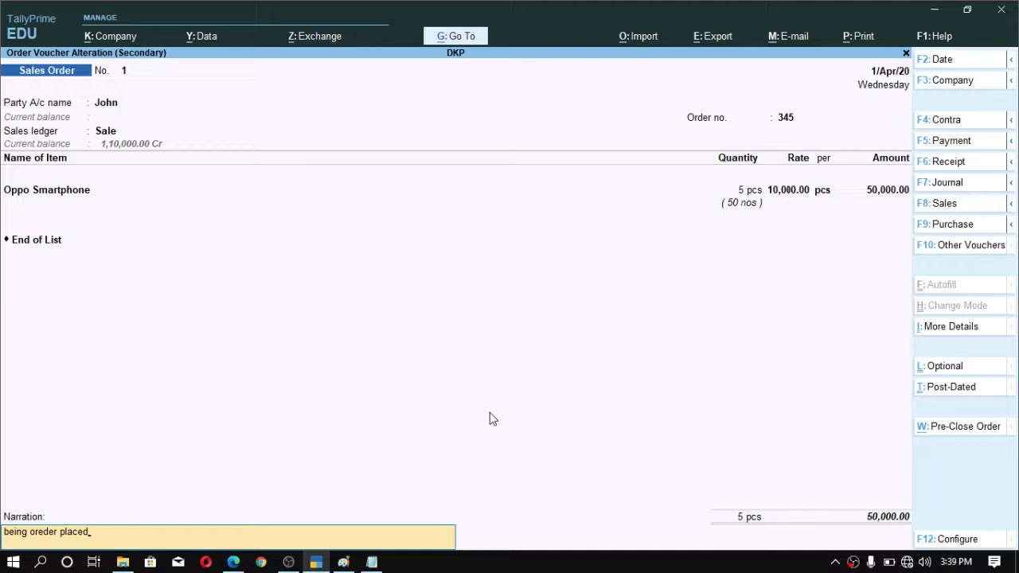
pyautogui.press('Return')
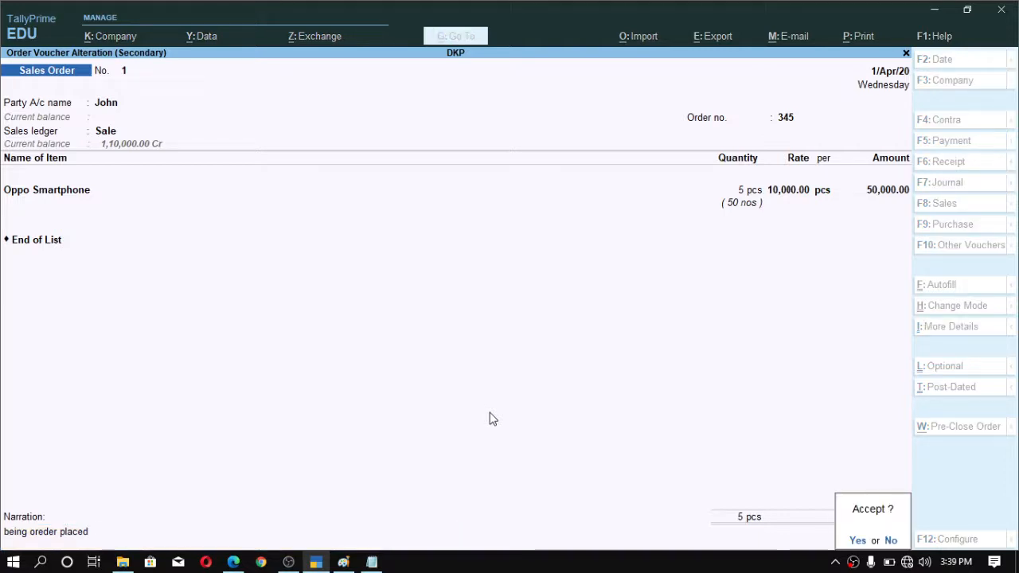
pyautogui.press('Return')
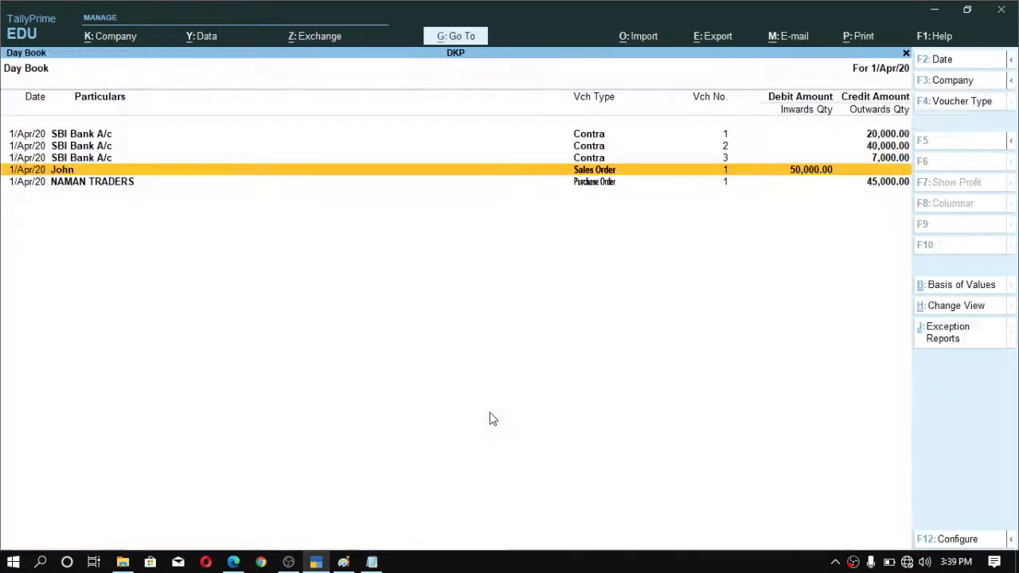
pyautogui.press('Escape')
pyautogui.press('Escape')
pyautogui.press('Escape')
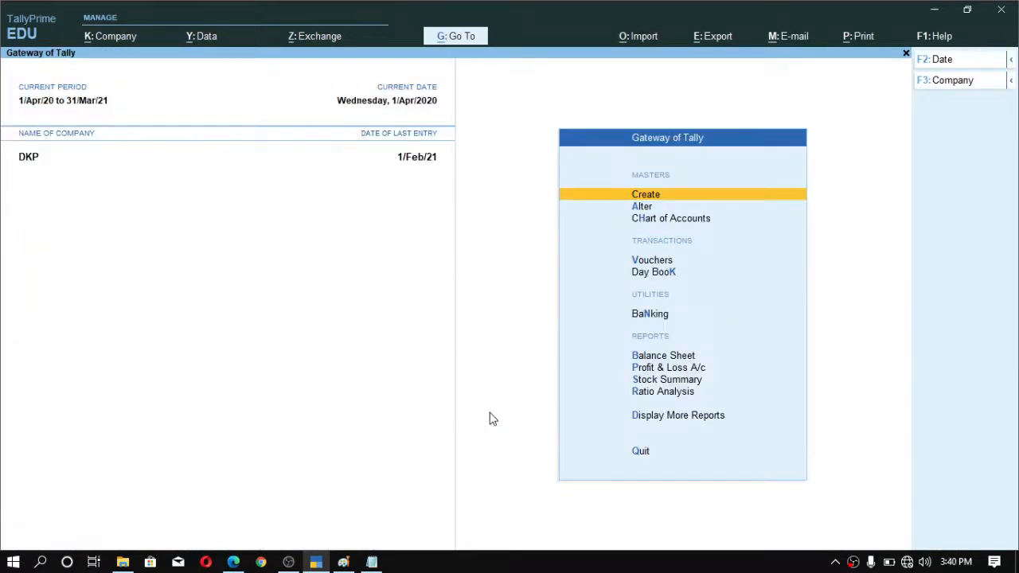
# Start a new sales order dated 1/Apr/20 and choose the ledger listed just below Cash as the party account
pyautogui.press('v')
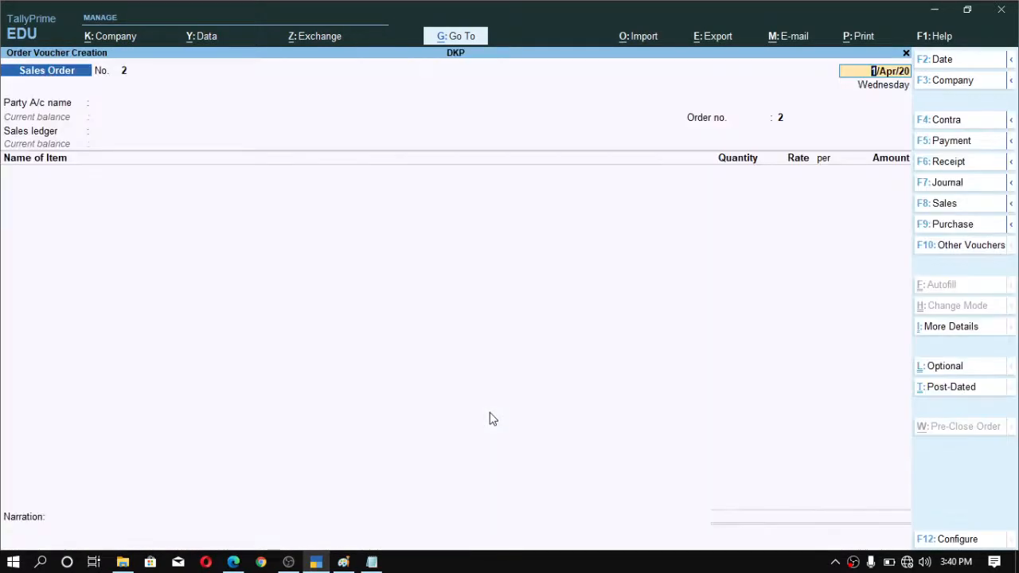
pyautogui.press('Return')
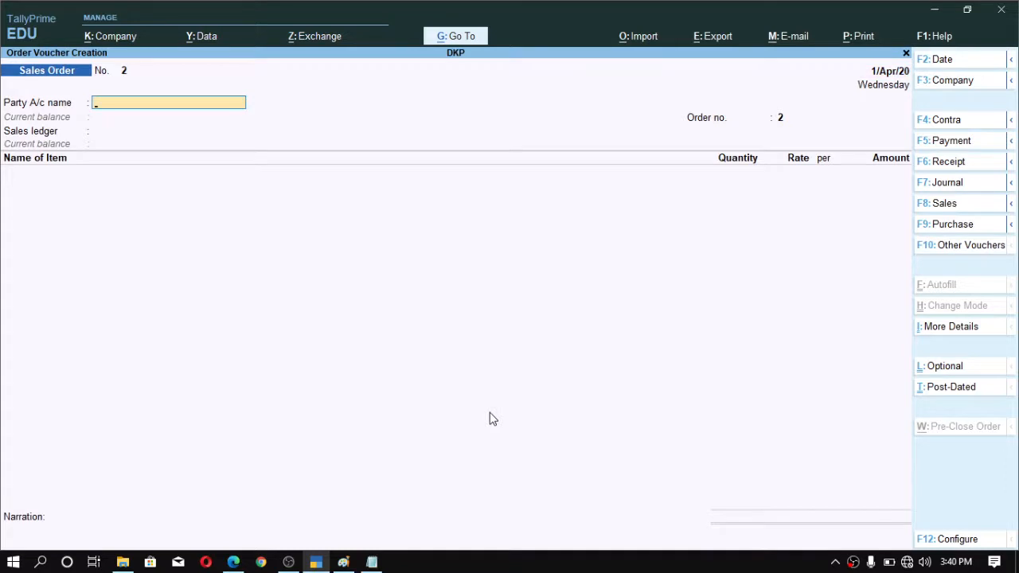
pyautogui.press('Down')
pyautogui.press('Down')
pyautogui.press('Down')
pyautogui.press('Down')
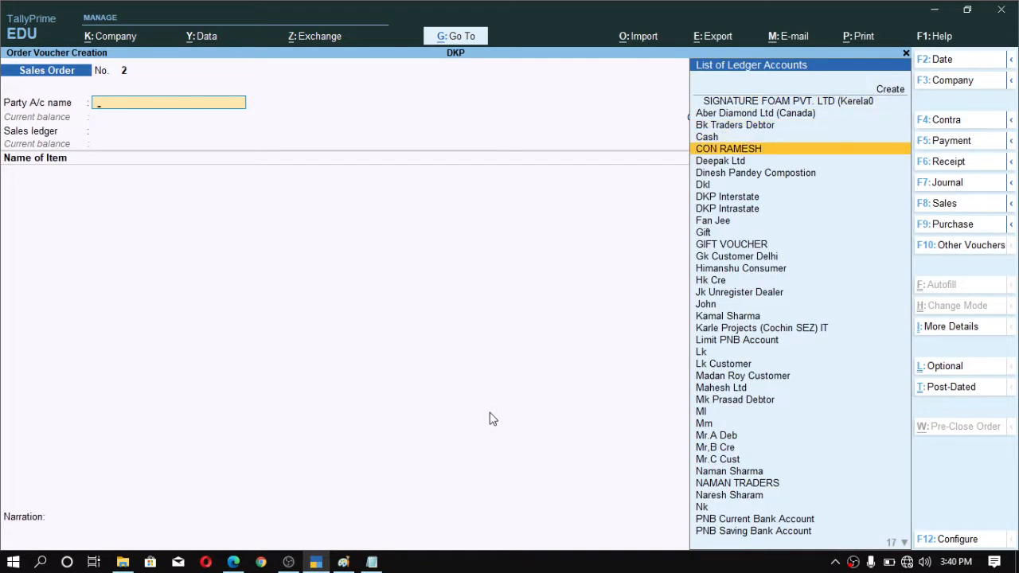
pyautogui.press('Return')
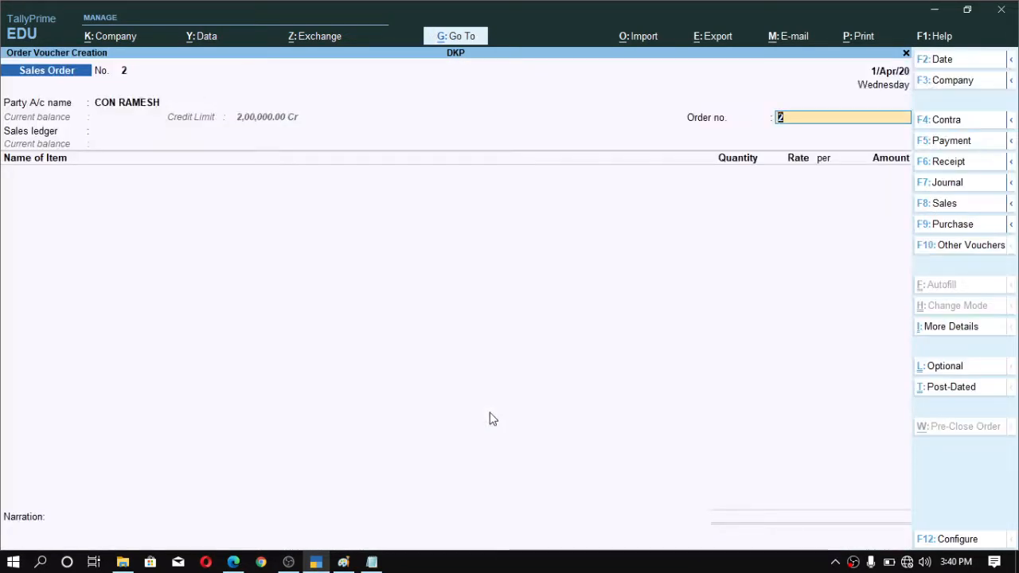
# Keep order number 2 and choose Sale as the sales ledger for the new sales order
pyautogui.press('Return')
pyautogui.press('Down')
pyautogui.press('Down')
pyautogui.press('Down')
pyautogui.press('Down')
pyautogui.press('Down')
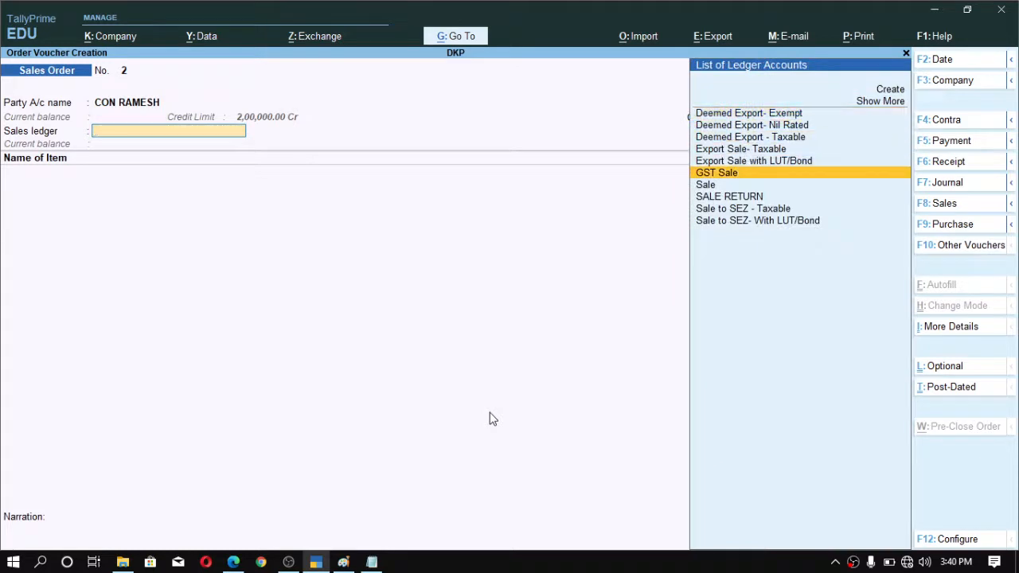
pyautogui.press('Down')
pyautogui.press('Return')
# Add Salt as the stock item in the sales order
pyautogui.write('S')
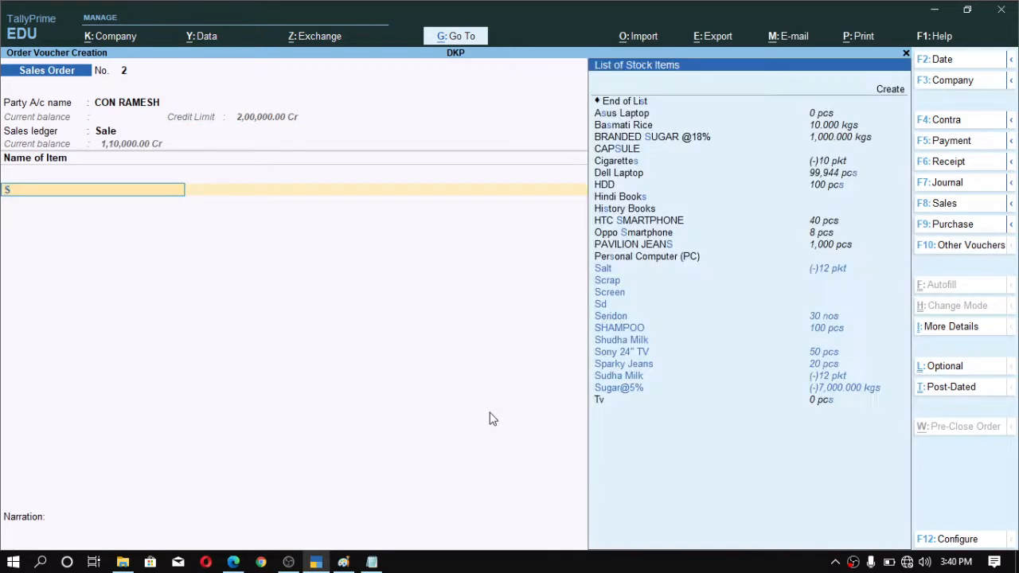
pyautogui.press('Down')
pyautogui.press('Down')
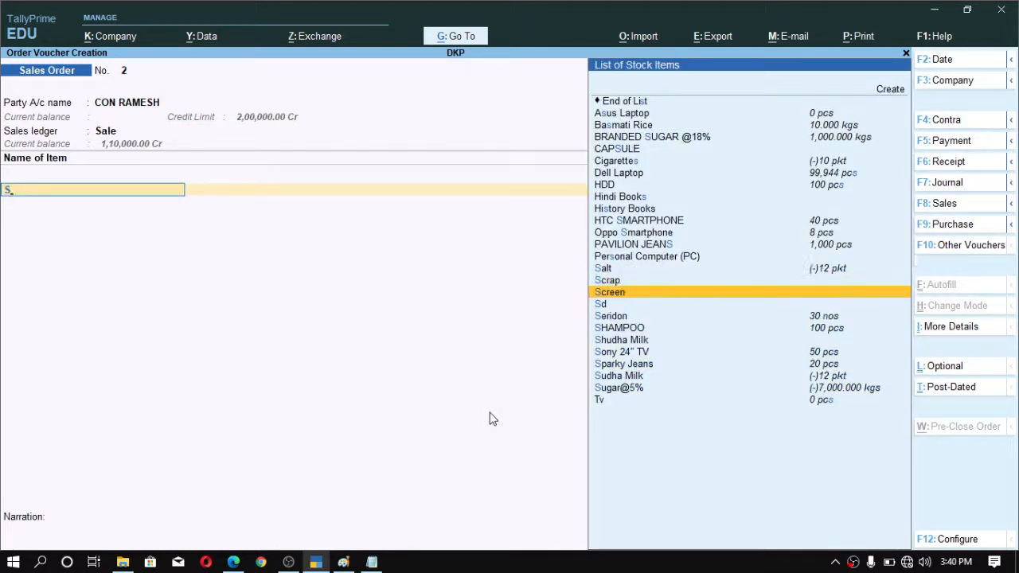
pyautogui.press('Up')
pyautogui.press('Up')
pyautogui.press('Return')
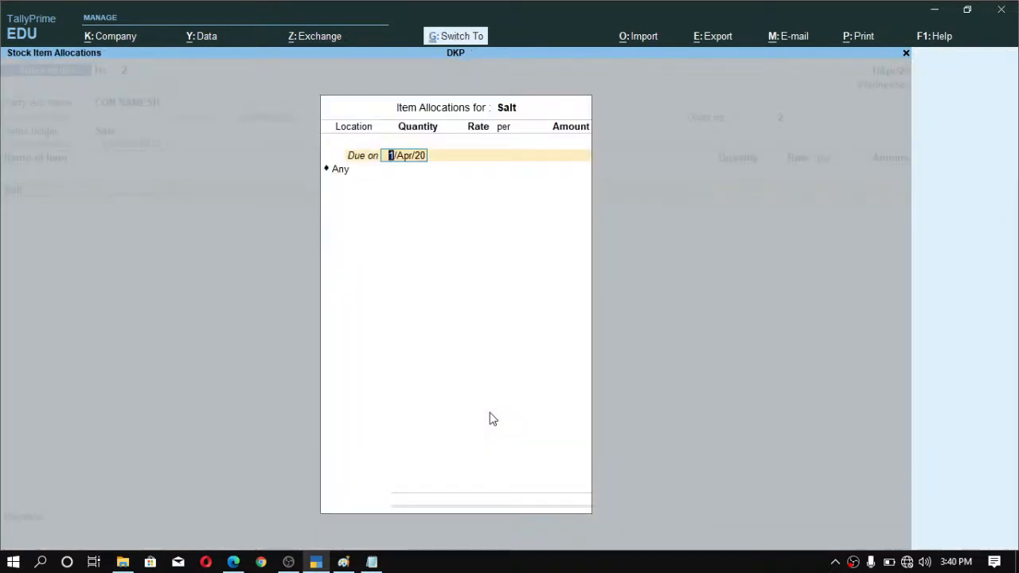
# Allocate 4 pkt of Salt at a rate of 111.00, keeping the due date 1/Apr/20 and location Any
pyautogui.press('Return')
pyautogui.press('Return')
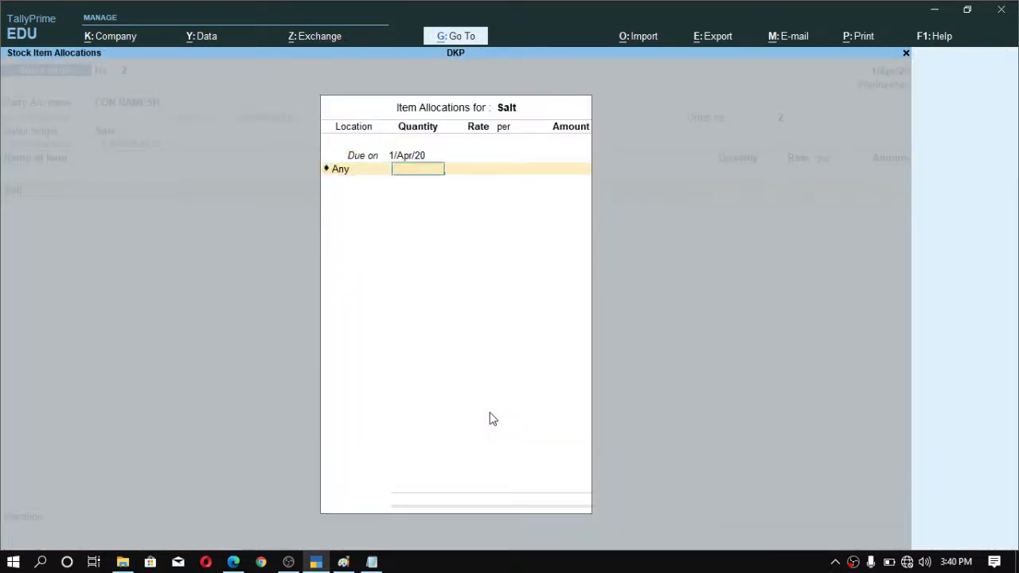
pyautogui.press('Return')
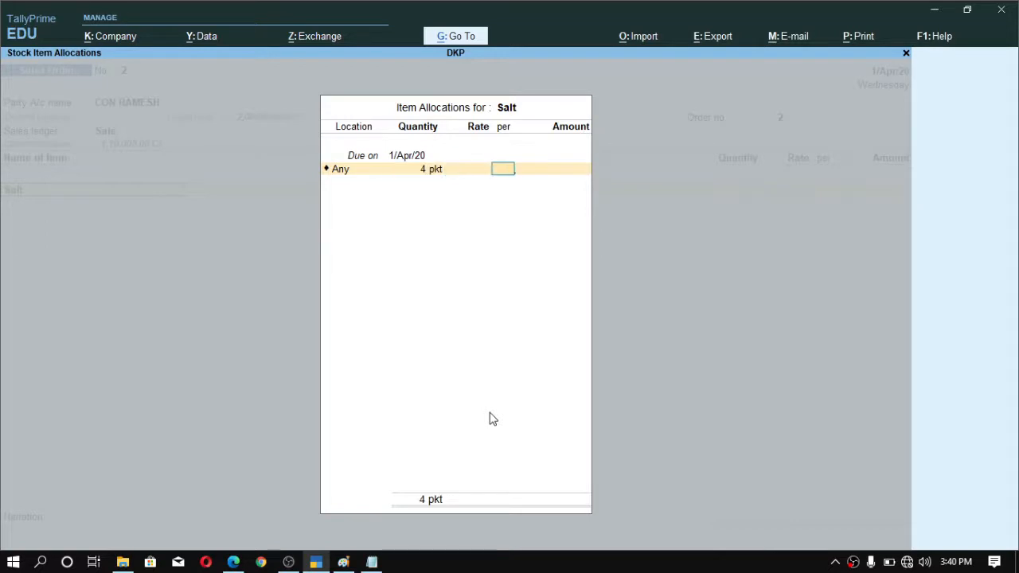
pyautogui.press('BackSpace')
pyautogui.press('Return')
pyautogui.press('Return')
pyautogui.press('Return')
pyautogui.press('Return')
pyautogui.press('Return')
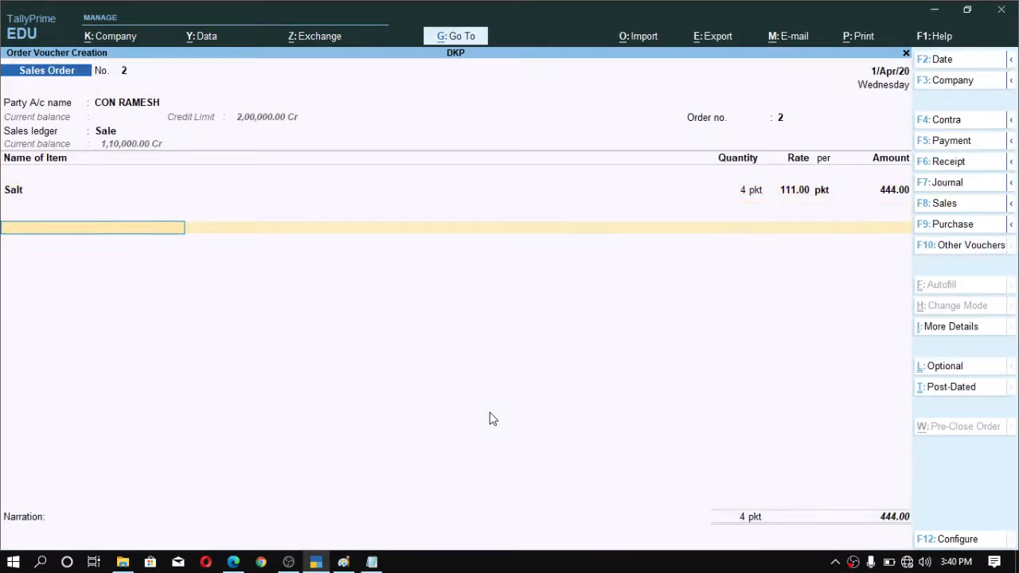
# End the item list and repeat the previous voucher's narration "being oreder placed" in the sales order
pyautogui.press('Return')
pyautogui.press('Return')
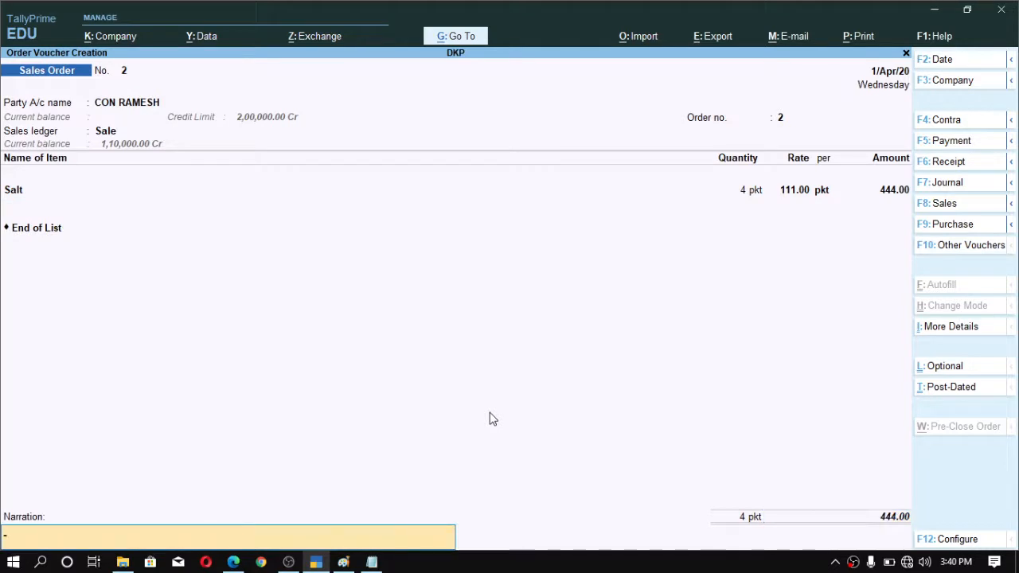
pyautogui.press('ctrl')
pyautogui.write('being oreder placed')
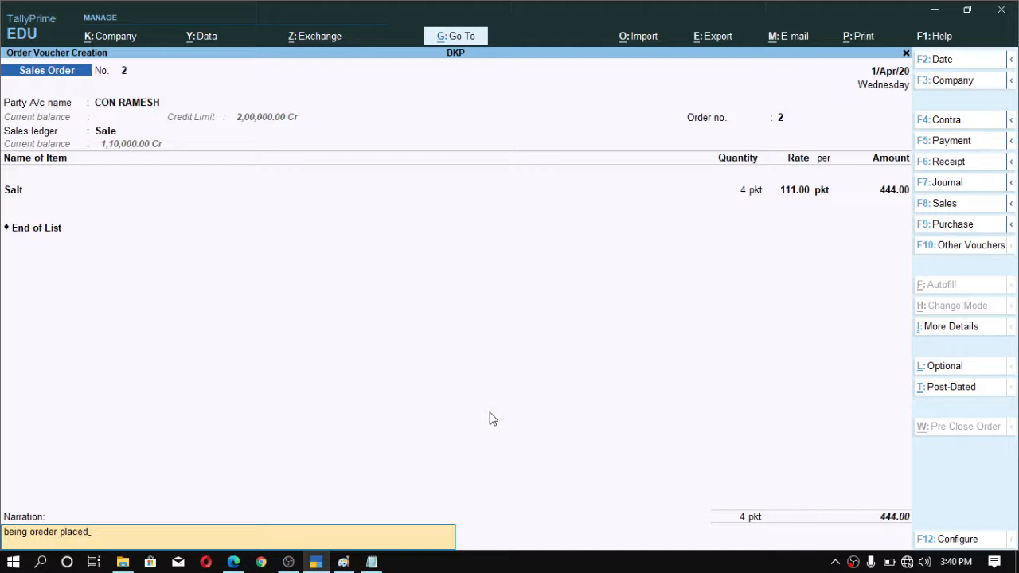
# Switch to Paint to read the note on removing an item or ledger line, and return to TallyPrime
pyautogui.press('alt')
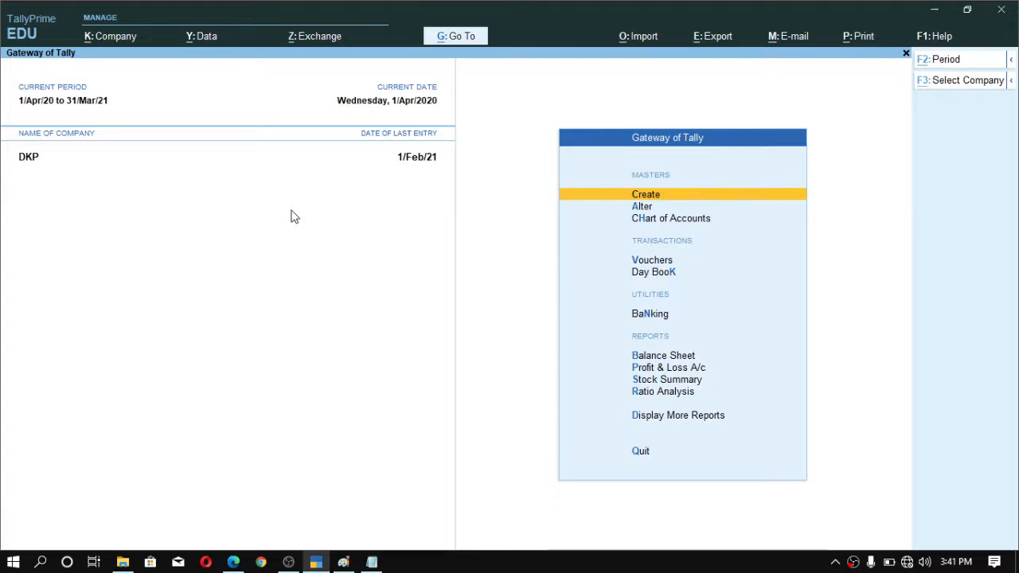
pyautogui.hotkey('alt', 'Tab')
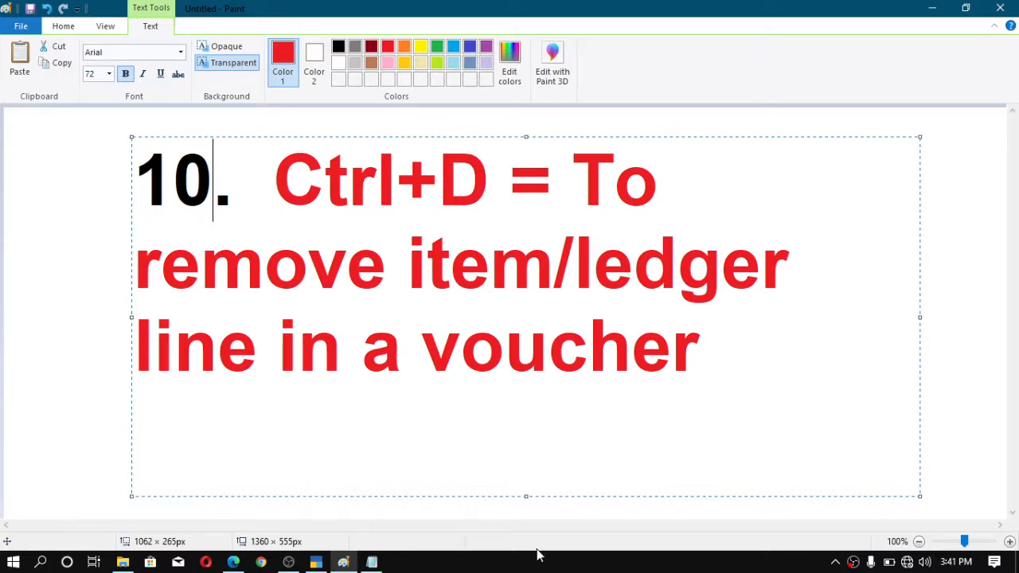
pyautogui.click(318, 562)
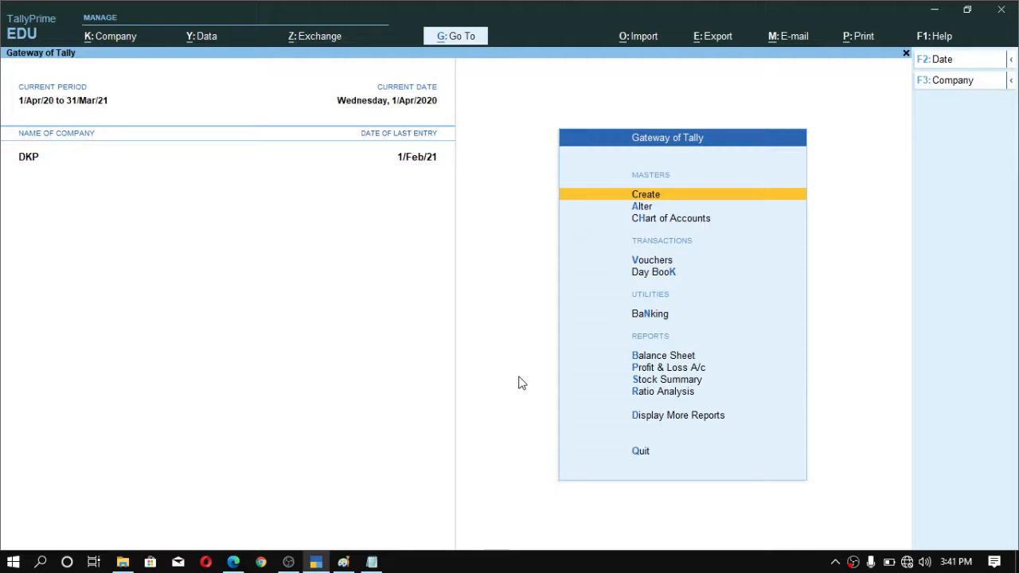
# Go to Vouchers in the Gateway of Tally for entering an accounting voucher
pyautogui.press('Down')
pyautogui.press('Down')
pyautogui.press('Down')
pyautogui.press('Down')
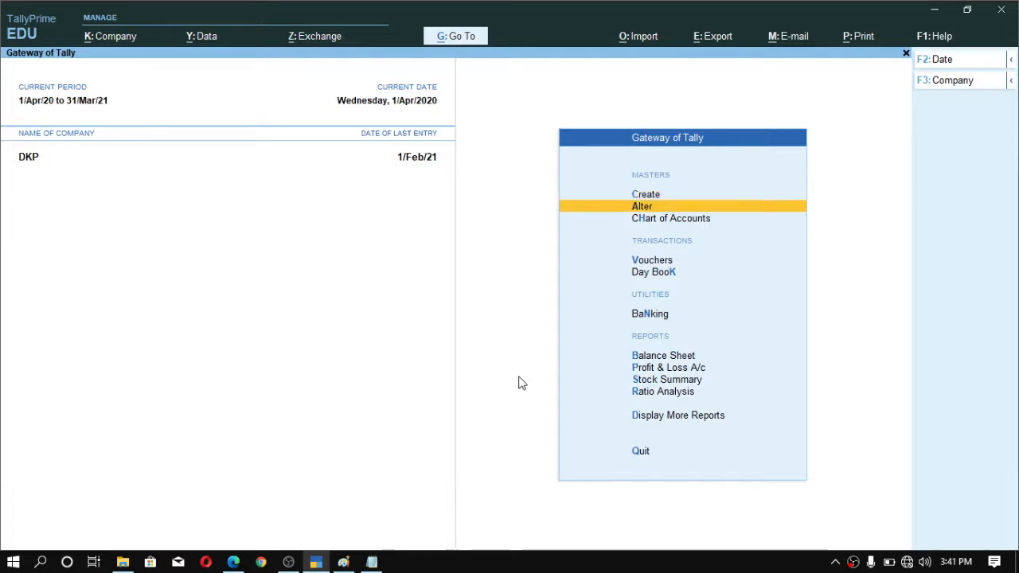
pyautogui.press('Up')
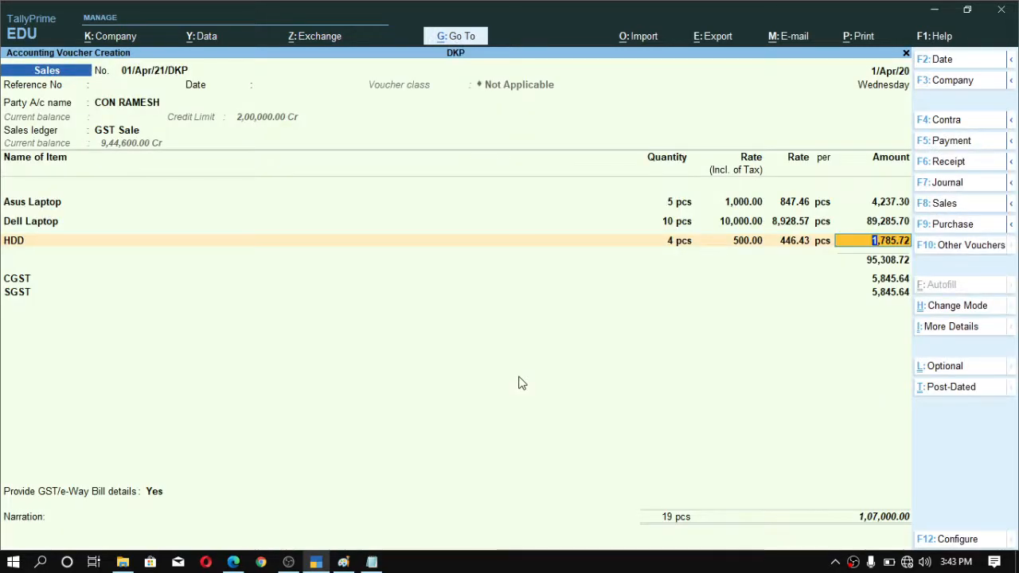
# Move back from the HDD amount to the Asus Laptop item name in the sales voucher
pyautogui.press('BackSpace')
pyautogui.press('BackSpace')
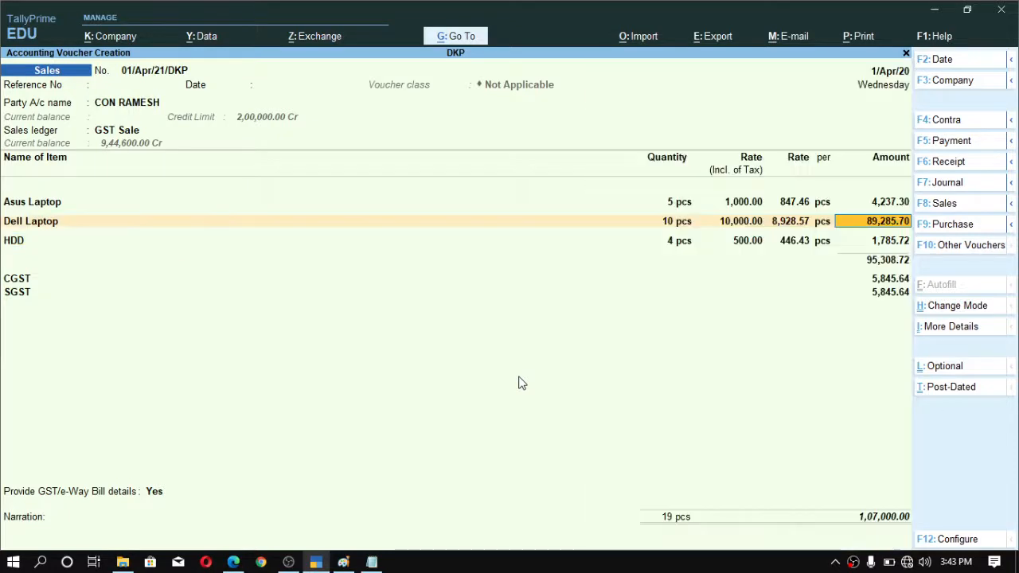
pyautogui.press('BackSpace')
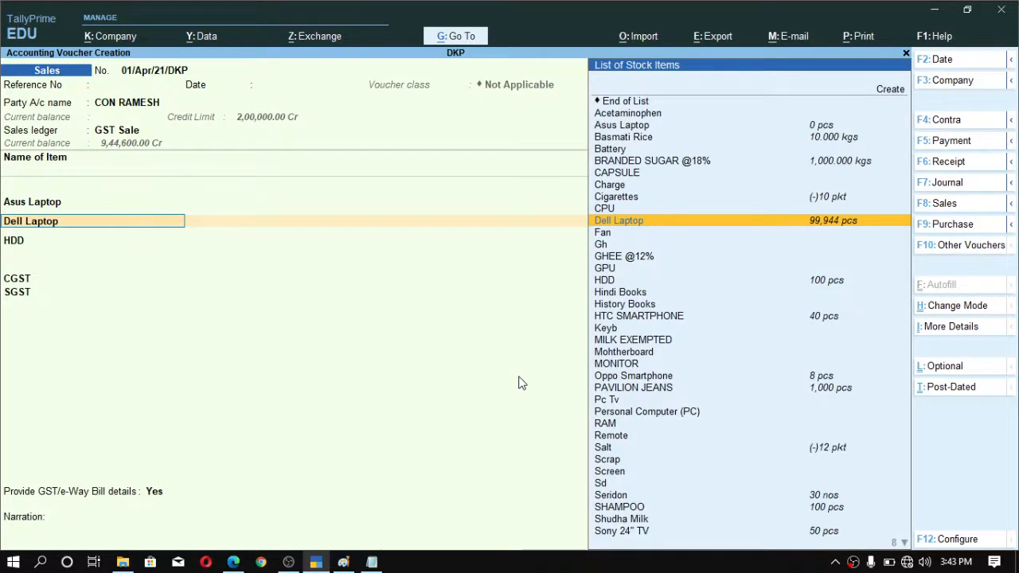
pyautogui.press('BackSpace')
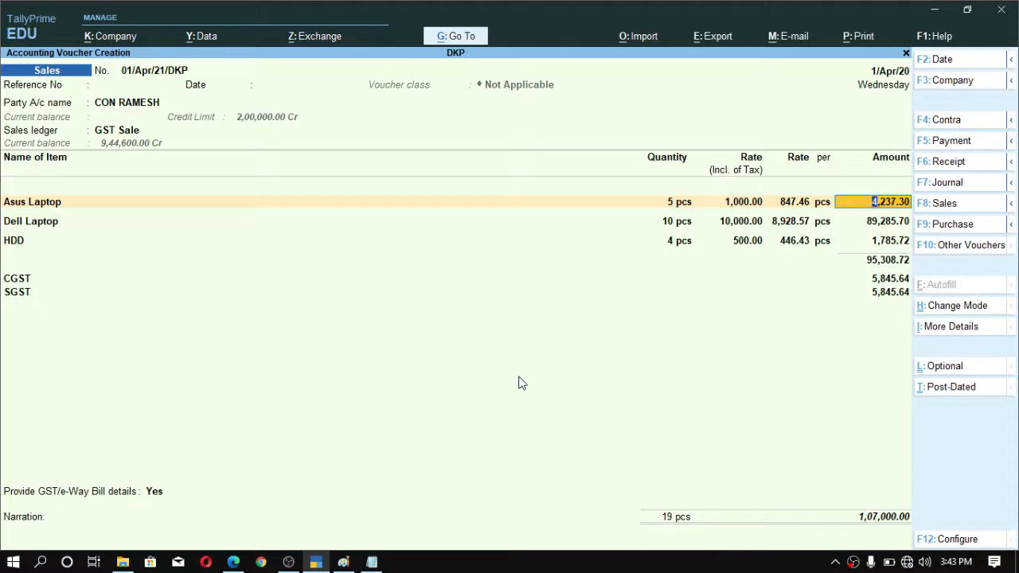
pyautogui.press('BackSpace')
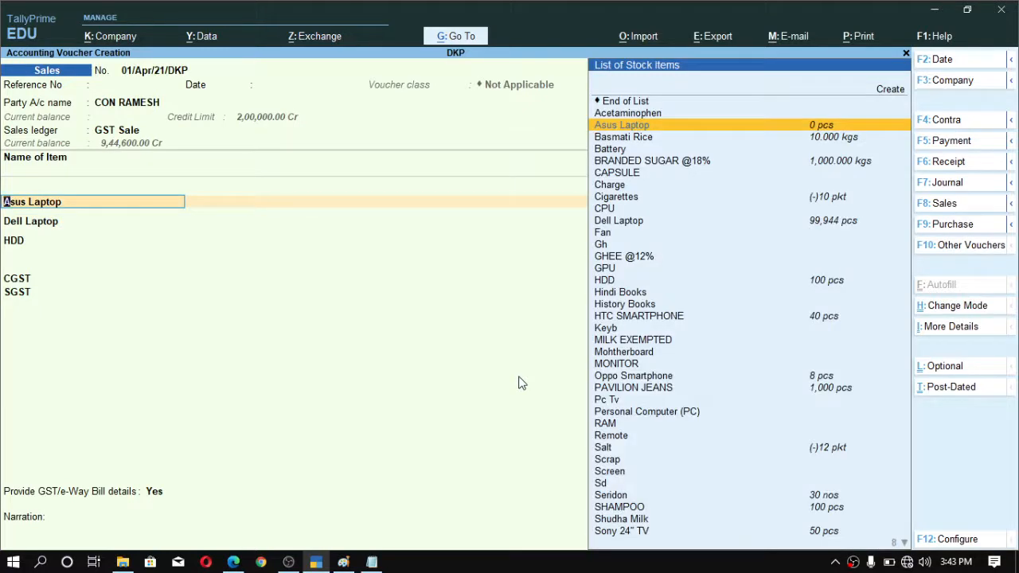
# Accept the existing Asus Laptop allocation without changes and go to the Dell Laptop line
pyautogui.press('Return')
pyautogui.press('Return')
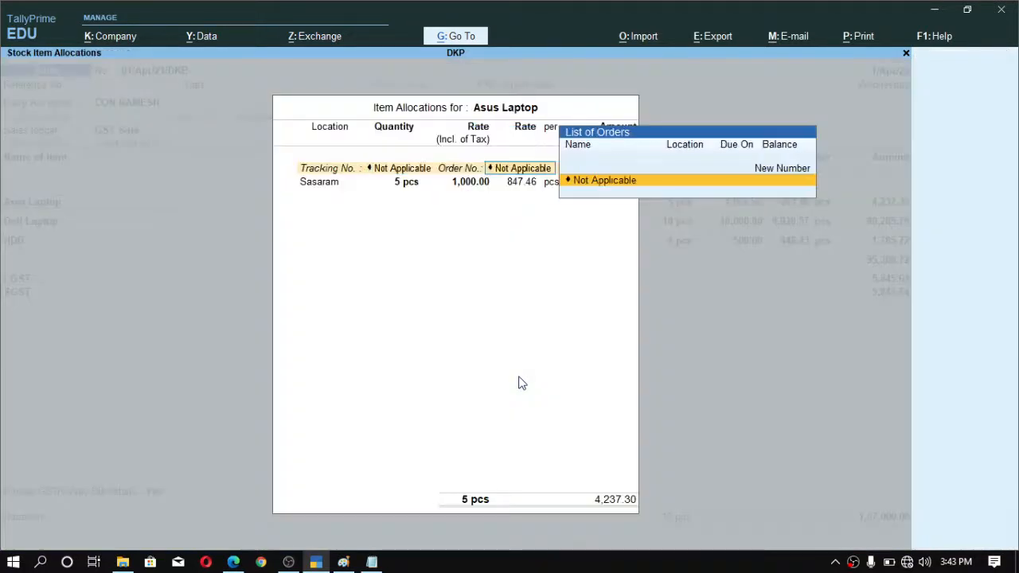
pyautogui.press('Return')
pyautogui.press('Return')
pyautogui.press('Return')
pyautogui.press('Return')
pyautogui.press('Return')
pyautogui.press('Return')
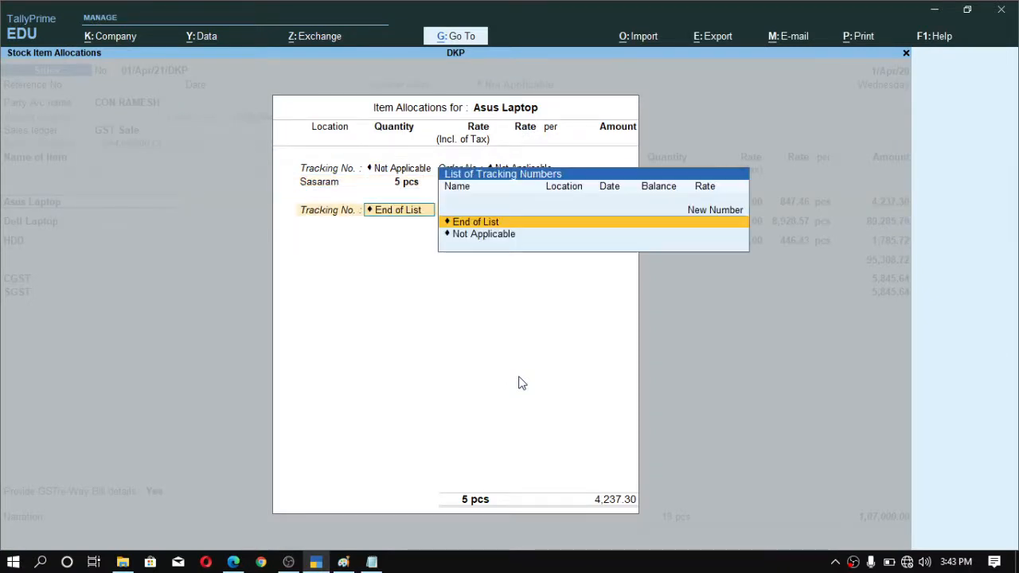
pyautogui.press('Return')
pyautogui.press('Return')
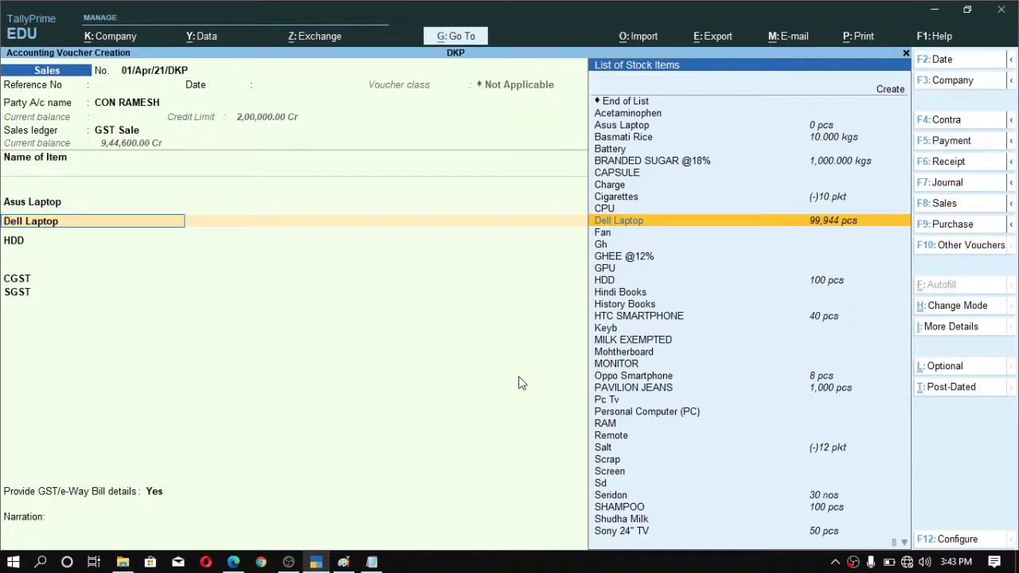
# Remove the Dell Laptop and HDD item lines and the CGST ledger line from the sales voucher
pyautogui.hotkey('ctrl', 'd')
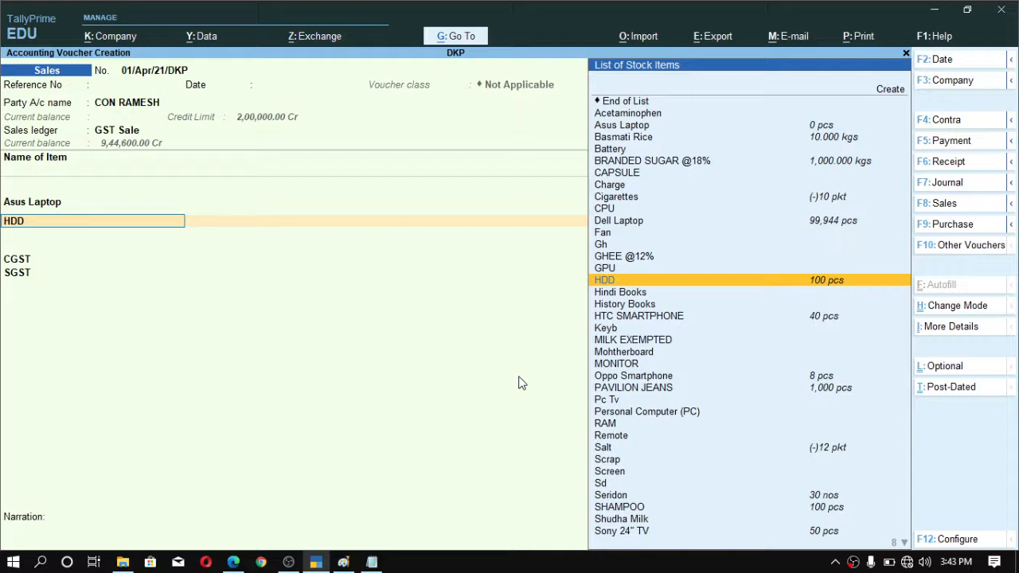
pyautogui.press('ctrl')
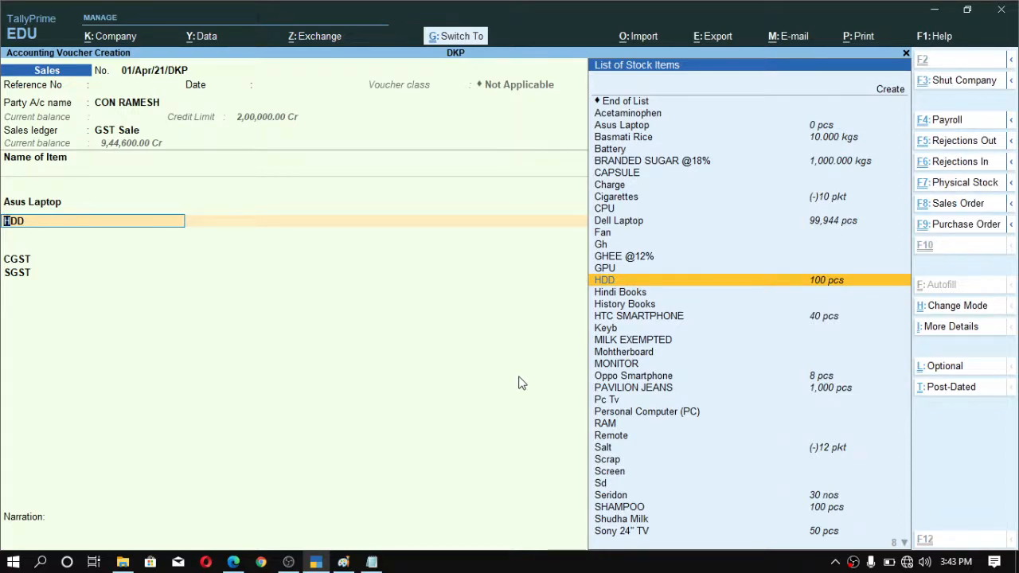
pyautogui.hotkey('ctrl', 'd')
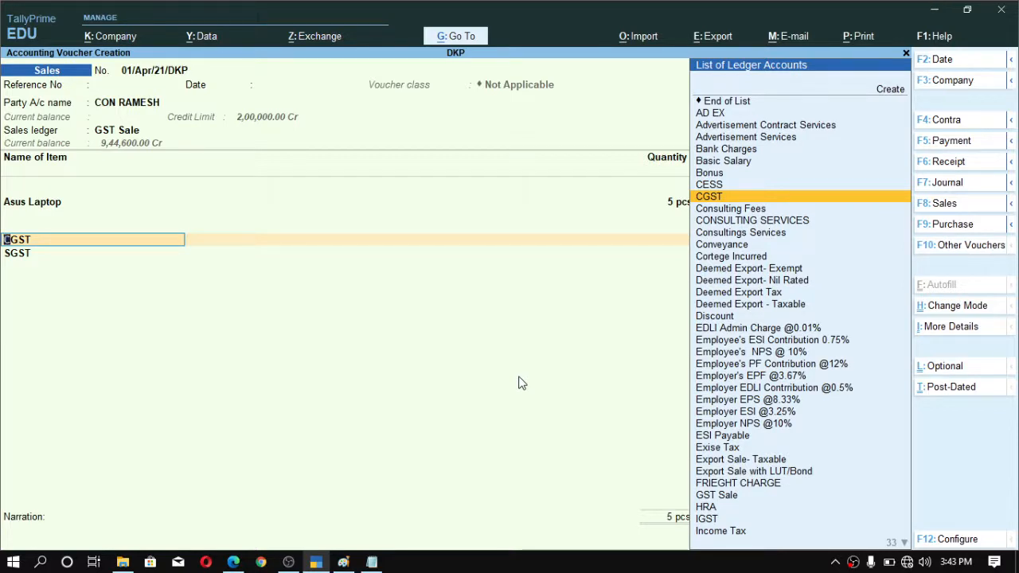
pyautogui.press('ctrl')
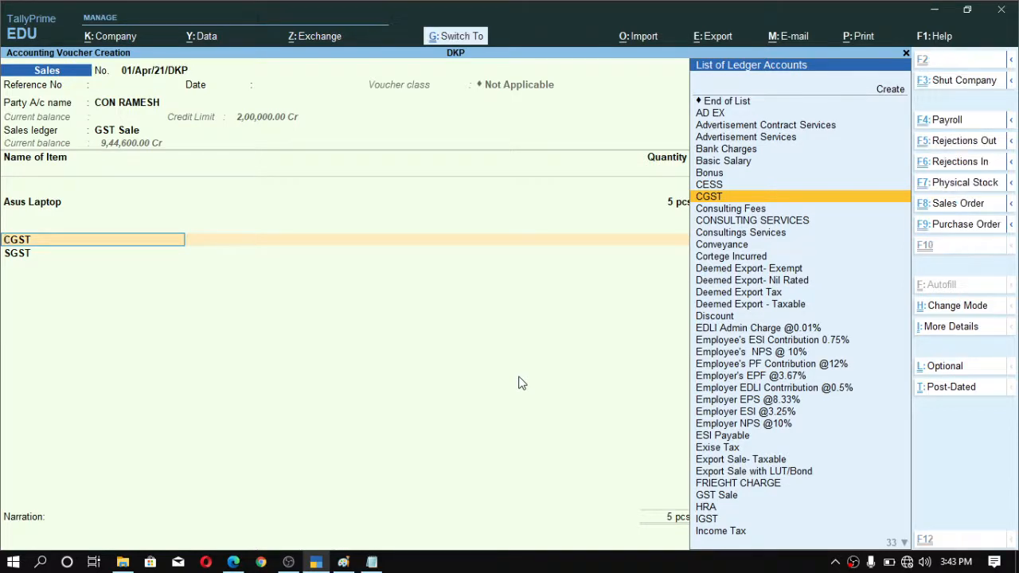
pyautogui.hotkey('ctrl', 'd')
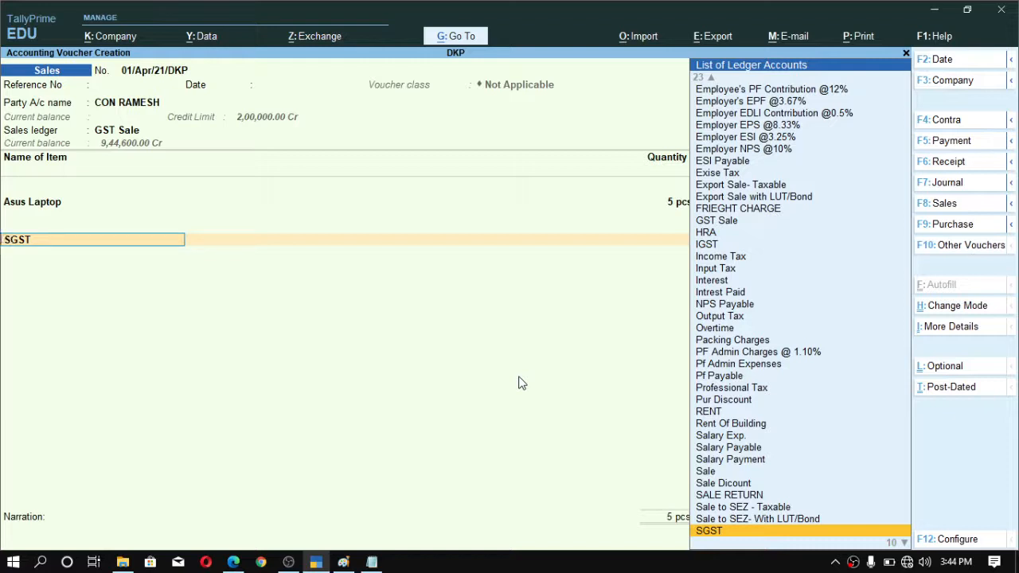
# Keep the SGST line and add the CGST ledger below it with its calculated amount
pyautogui.press('Return')
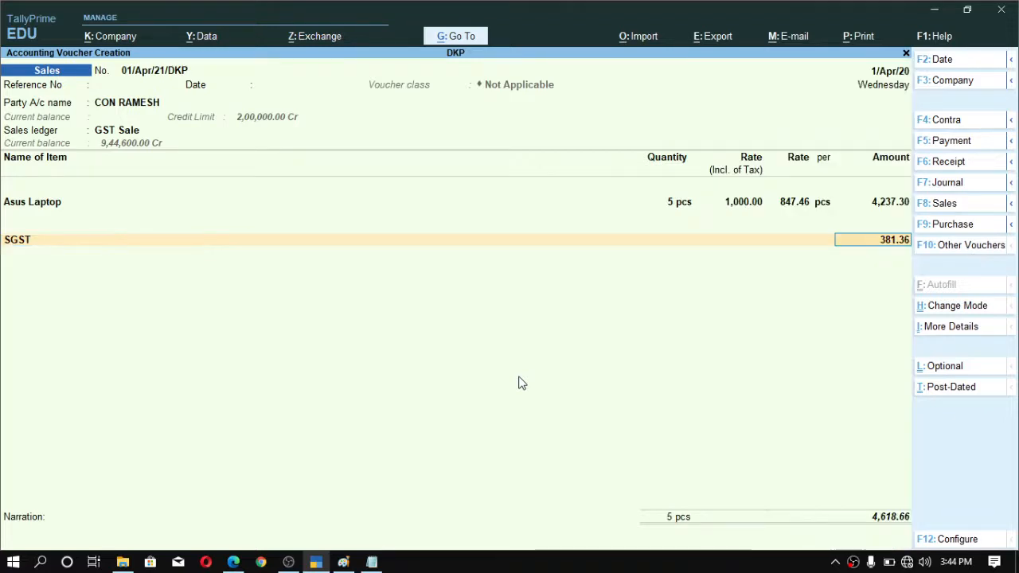
pyautogui.press('Return')
pyautogui.write('Cg')
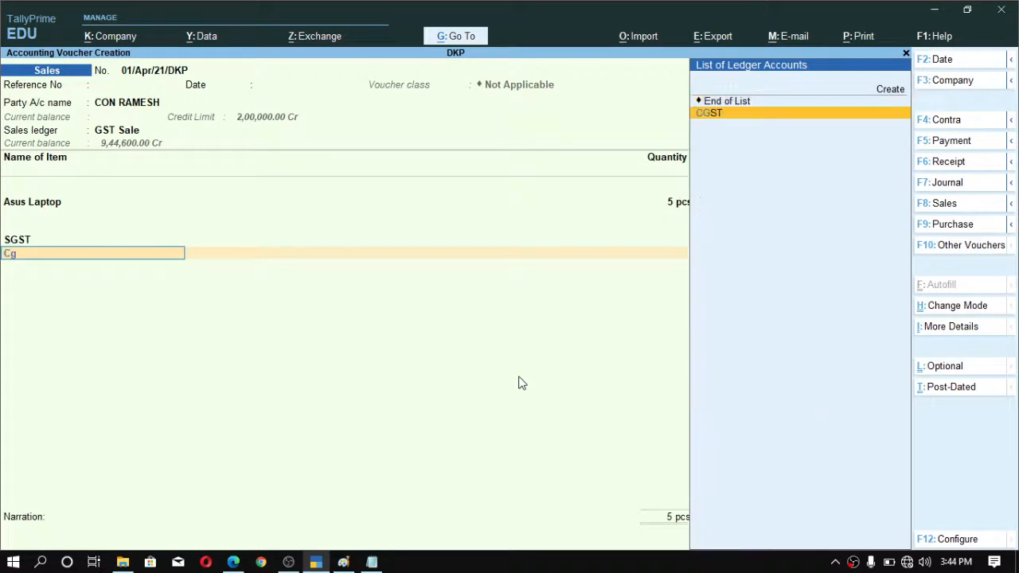
pyautogui.press('Return')
pyautogui.press('Return')
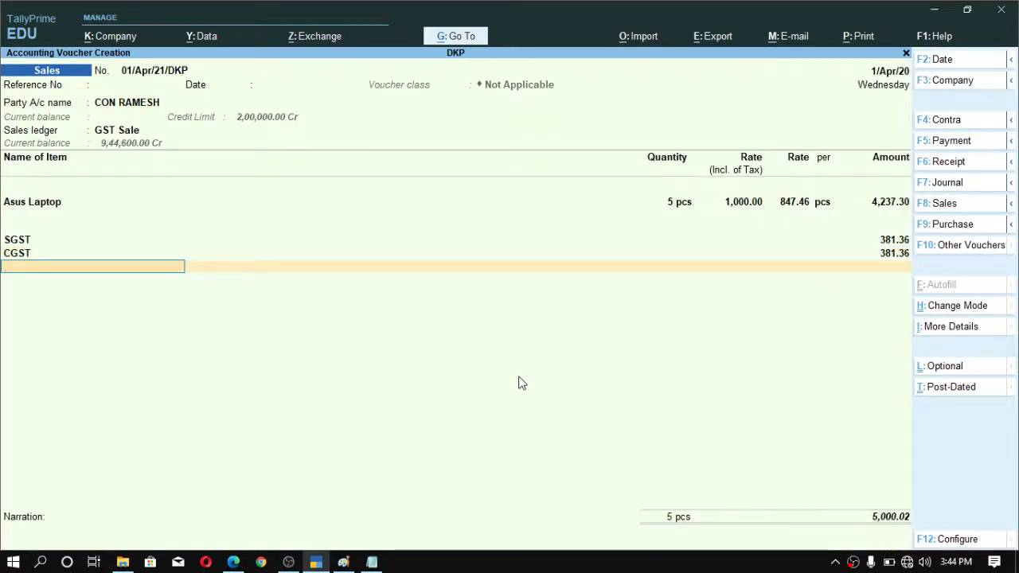
# Remove the CGST line below SGST, end the ledger list and leave the sales voucher for the Gateway of Tally
pyautogui.press('BackSpace')
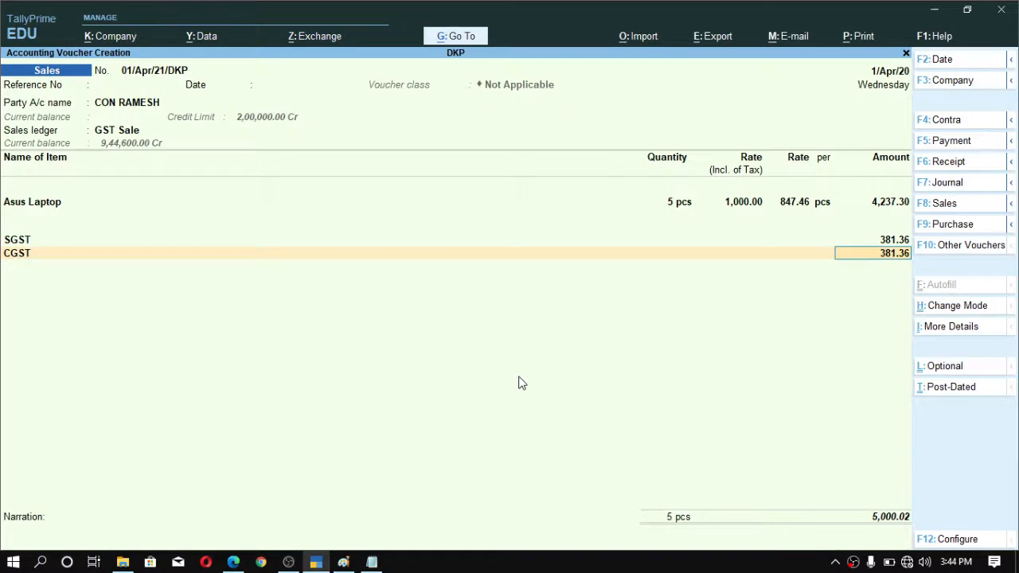
pyautogui.hotkey('ctrl', 'd')
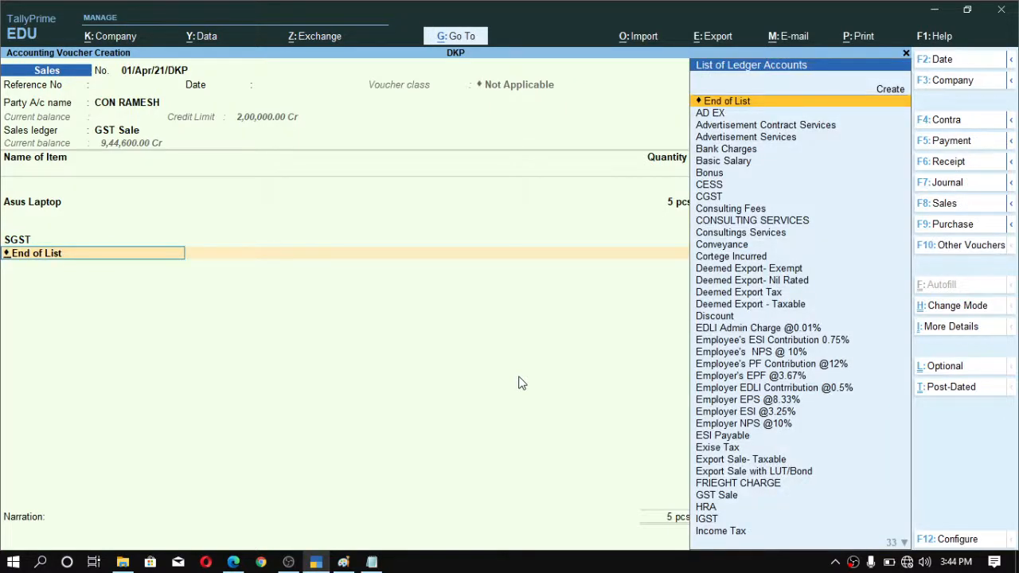
pyautogui.press('Return')
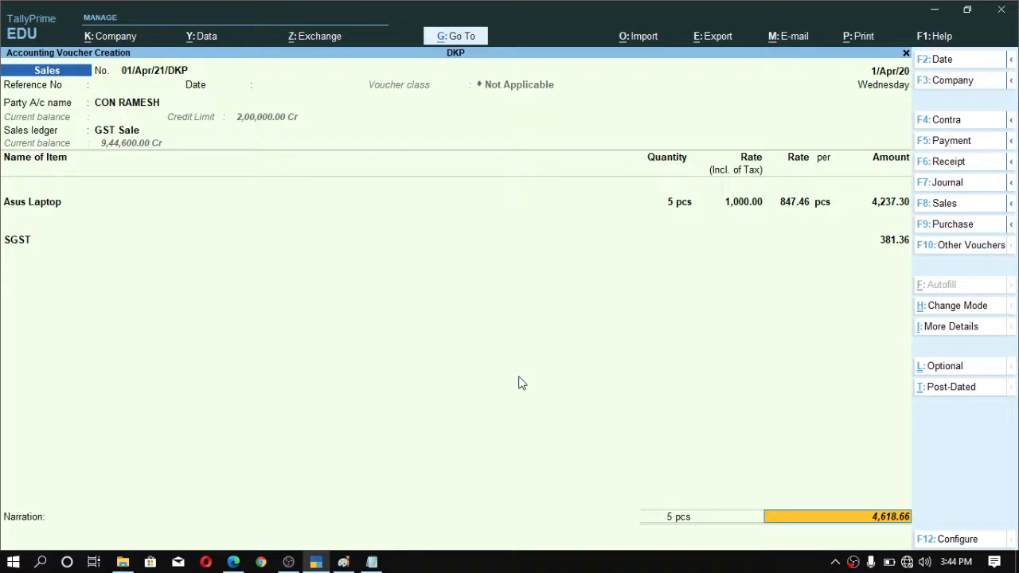
pyautogui.press('Escape')
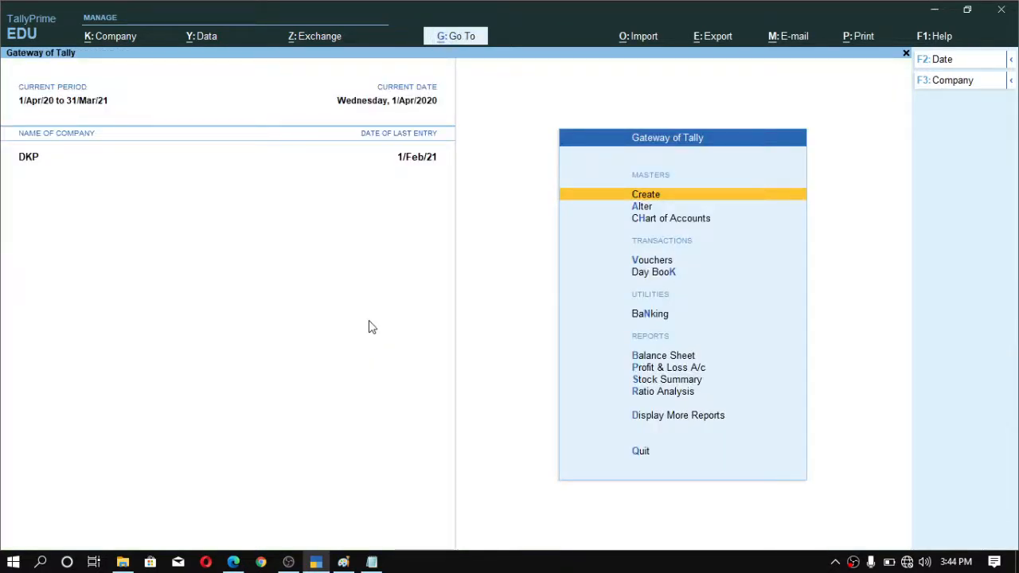